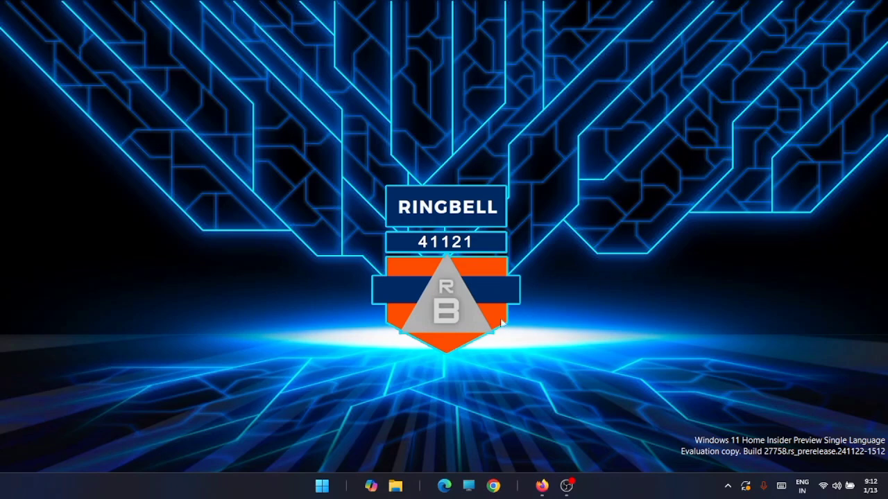
# Open the user's temporary files folder by running %temp% from the Run dialog.
pyautogui.click(323, 488)
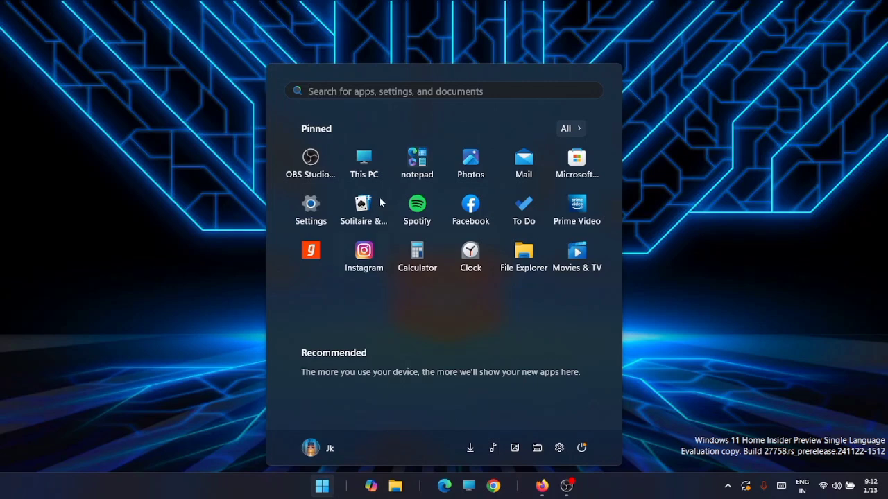
pyautogui.click(363, 90)
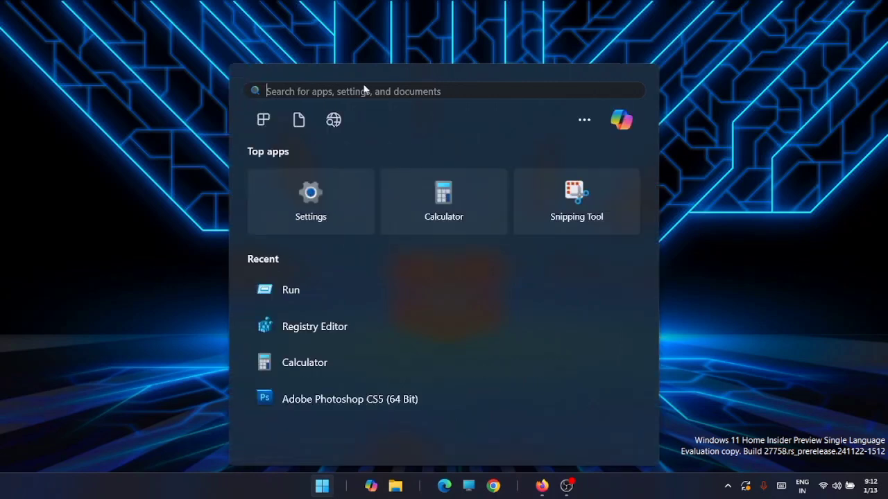
pyautogui.write('run')
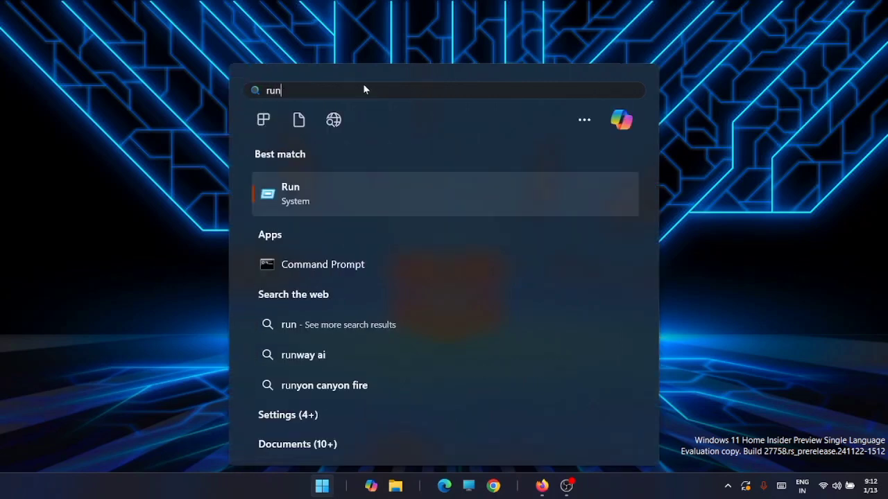
pyautogui.click(402, 195)
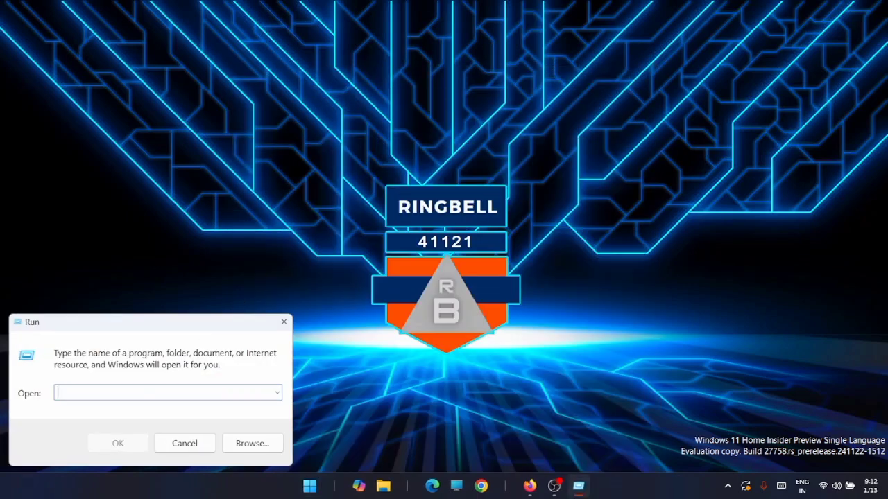
pyautogui.write('%temp')
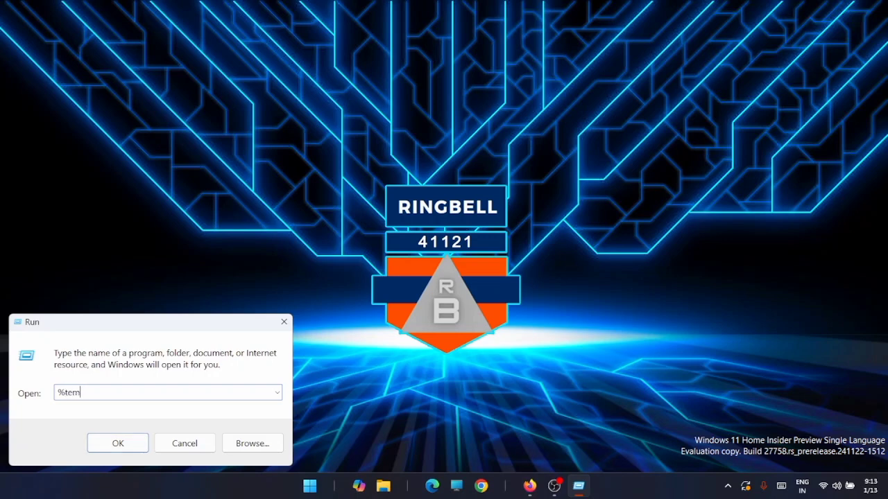
pyautogui.write('%')
pyautogui.click(109, 446)
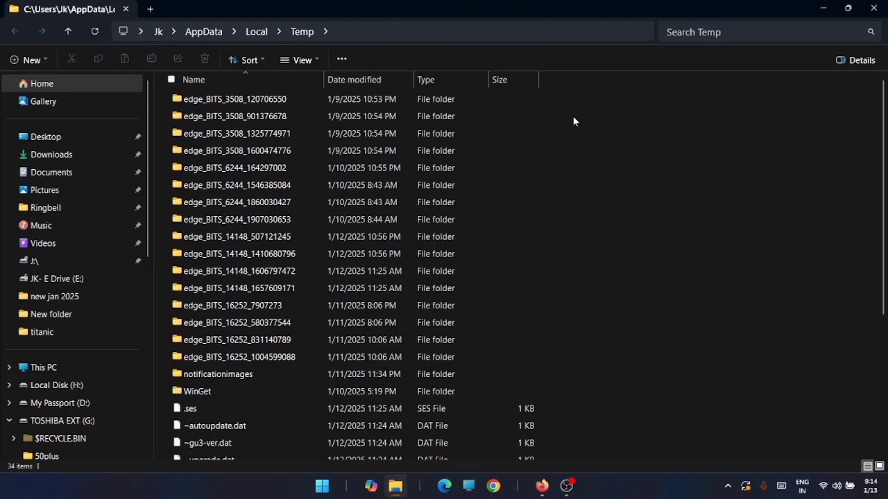
# Delete all items in the user's Temp folder, skipping all files that are in use.
pyautogui.hotkey('ctrl', 'a')
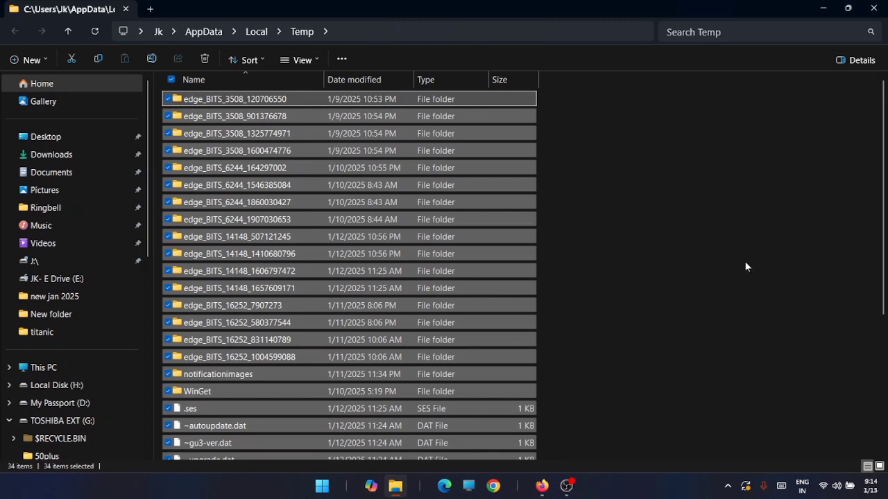
pyautogui.press('Delete')
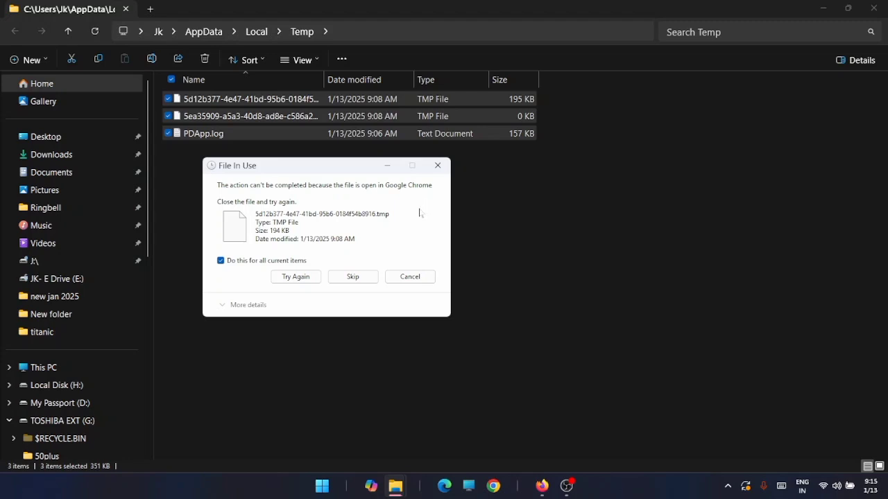
pyautogui.click(353, 278)
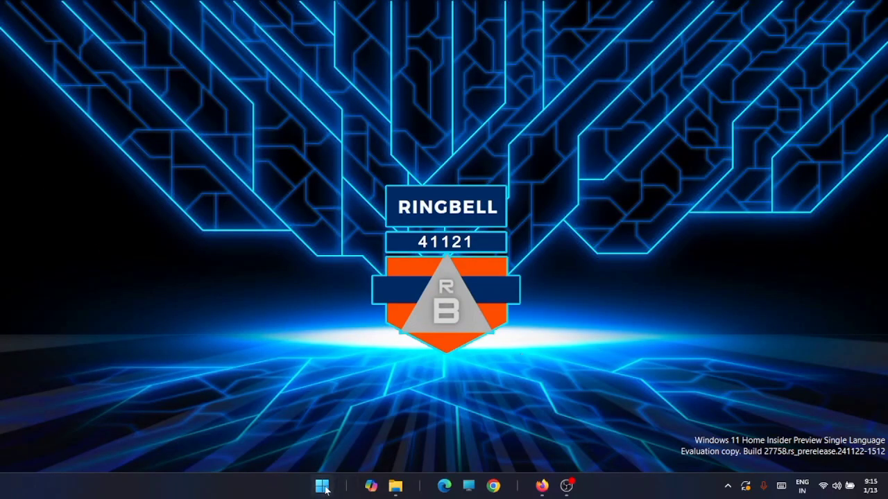
# Open the Windows Temp folder by running temp from the Run dialog, granting permanent access to the folder.
pyautogui.click(324, 486)
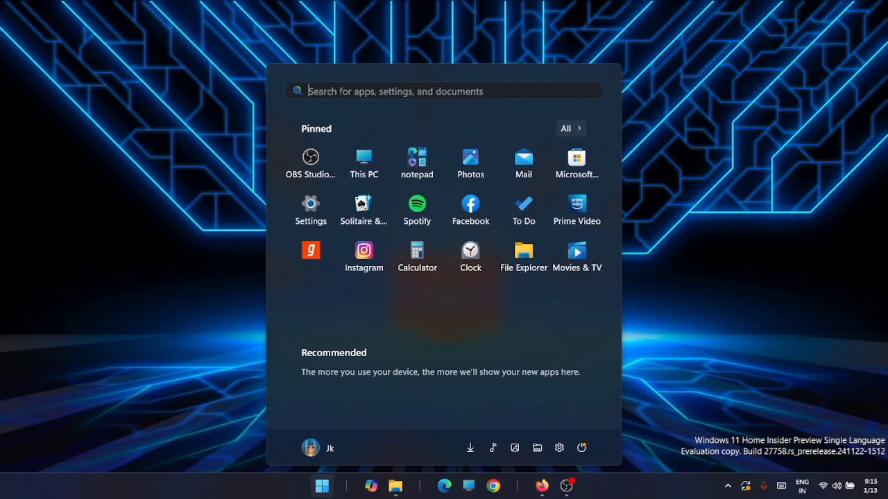
pyautogui.click(363, 92)
pyautogui.click(354, 287)
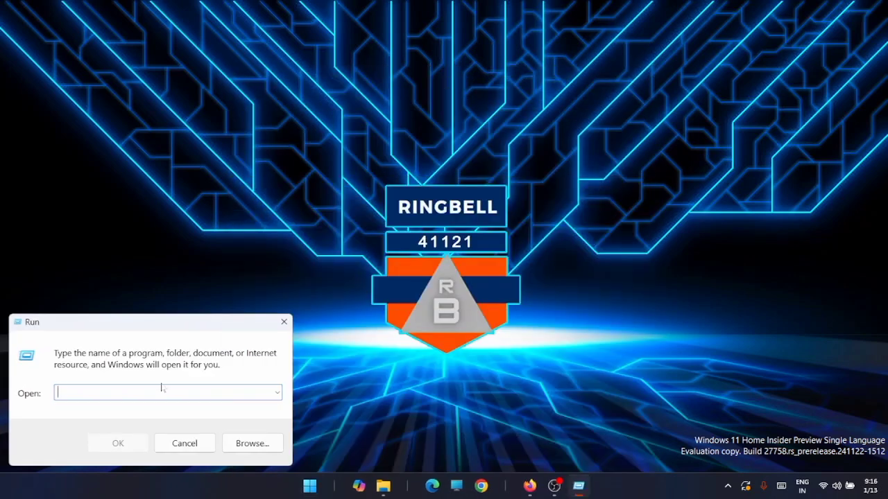
pyautogui.write('temp')
pyautogui.click(118, 443)
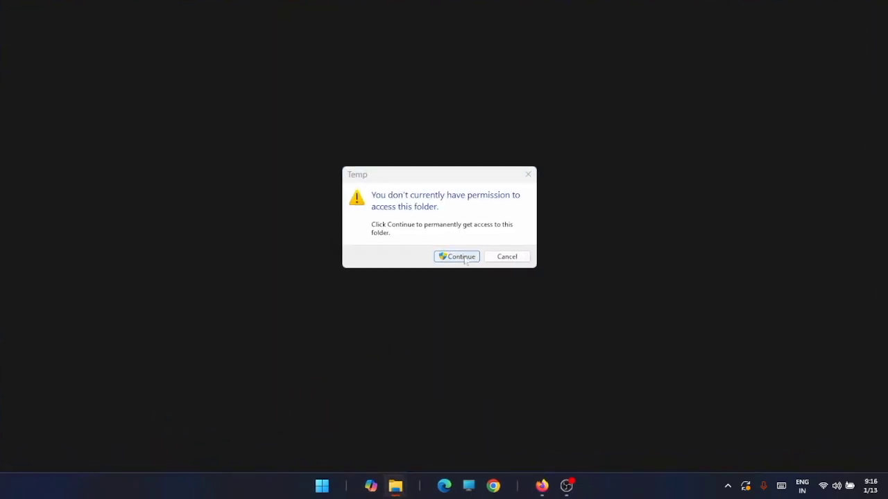
pyautogui.click(463, 256)
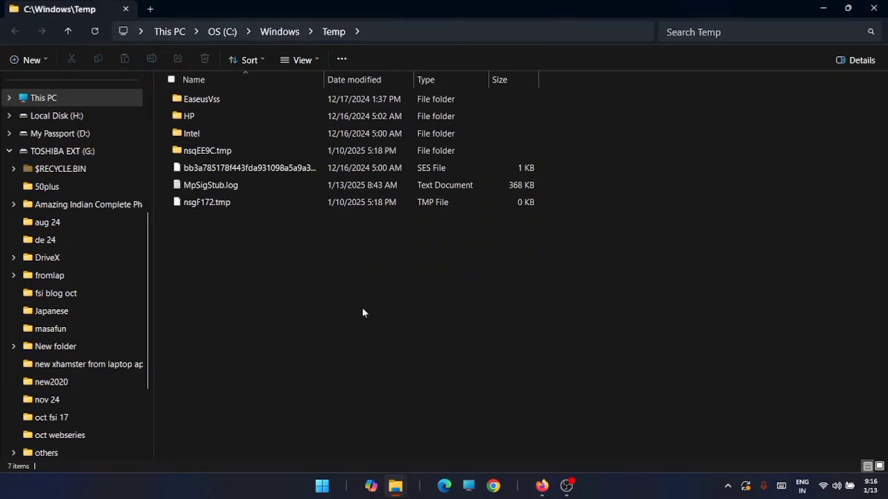
# Delete all files and folders in C:\Windows\Temp and close the folder window.
pyautogui.moveTo(304, 270); pyautogui.dragTo(173, 160)
pyautogui.click(545, 264)
pyautogui.moveTo(315, 285); pyautogui.dragTo(186, 102)
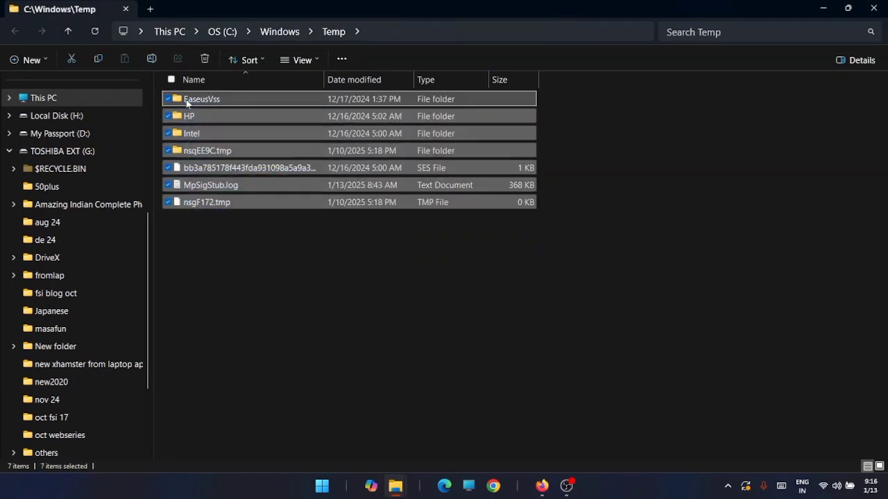
pyautogui.press('Delete')
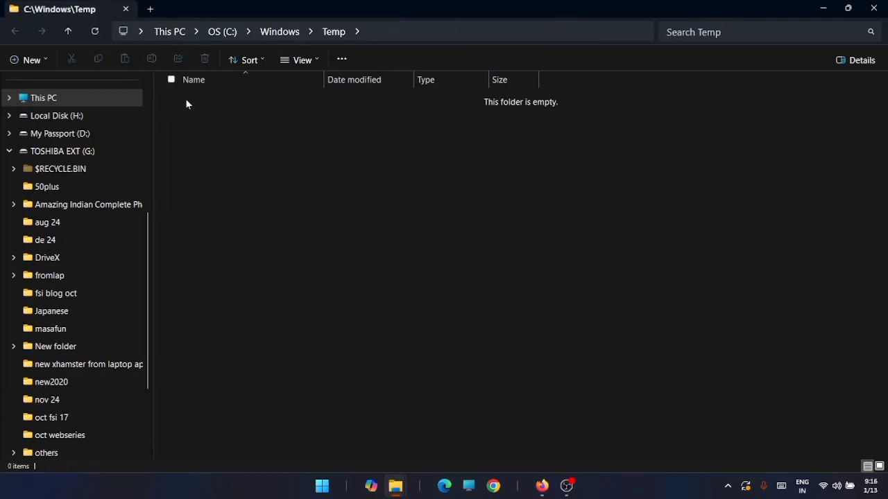
pyautogui.click(873, 10)
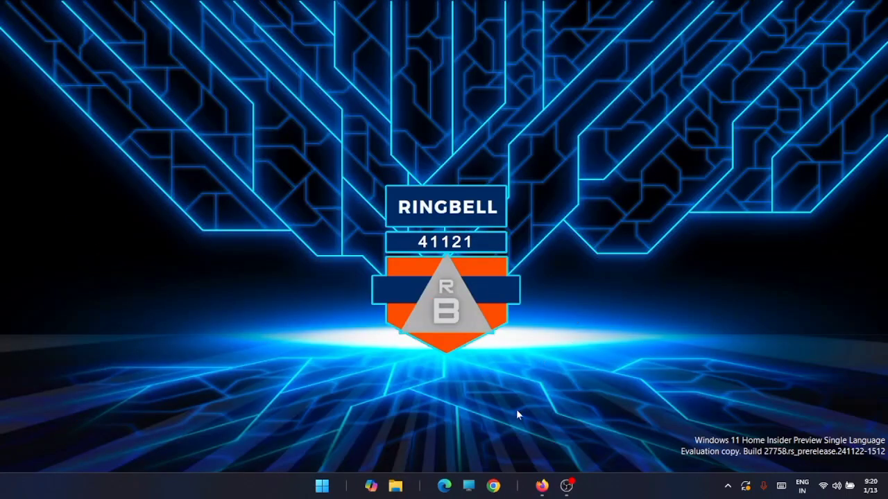
# Open the C: drive in File Explorer and examine the sizes of pagefile.sys and hiberfil.sys.
pyautogui.click(468, 487)
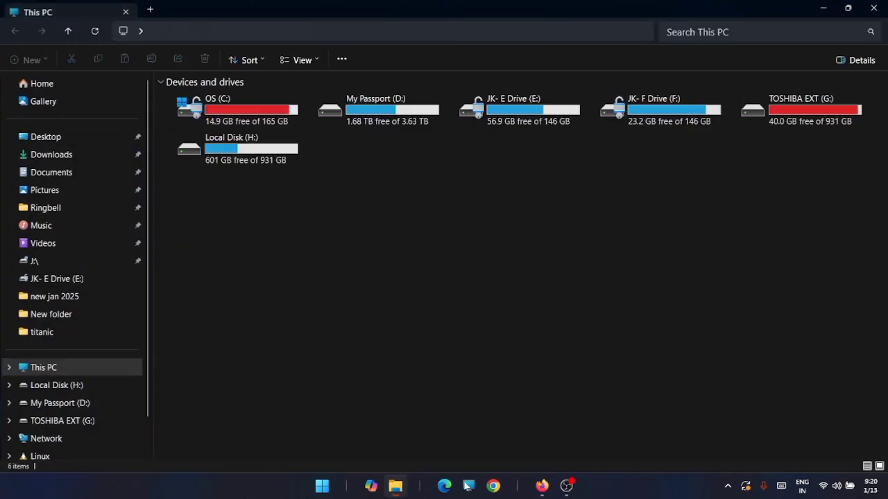
pyautogui.doubleClick(254, 108)
pyautogui.scroll(-3, 305, 259)
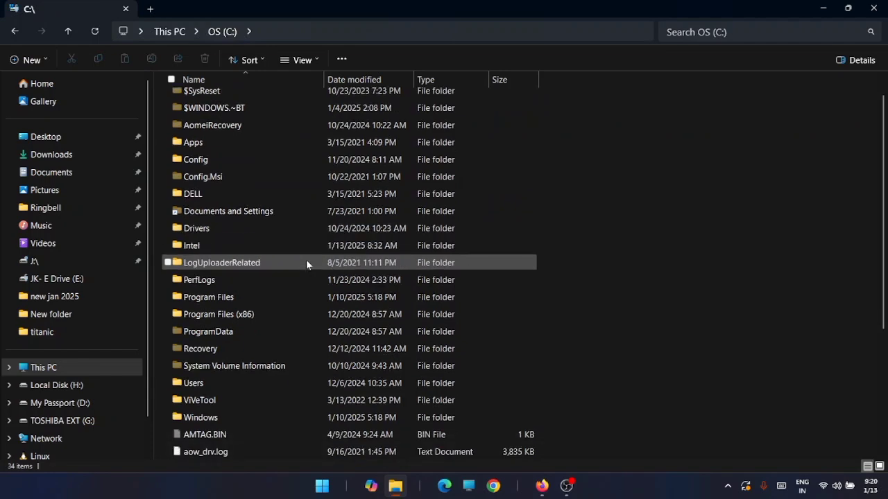
pyautogui.scroll(-1, 303, 259)
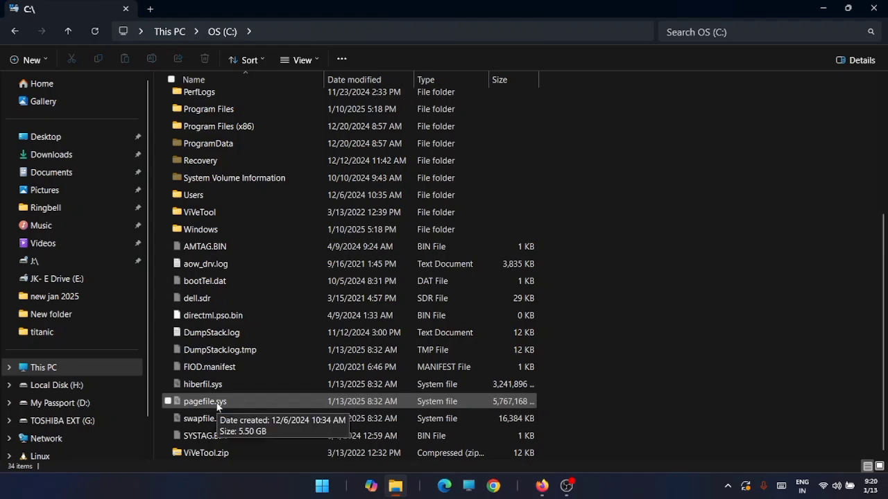
pyautogui.click(246, 400)
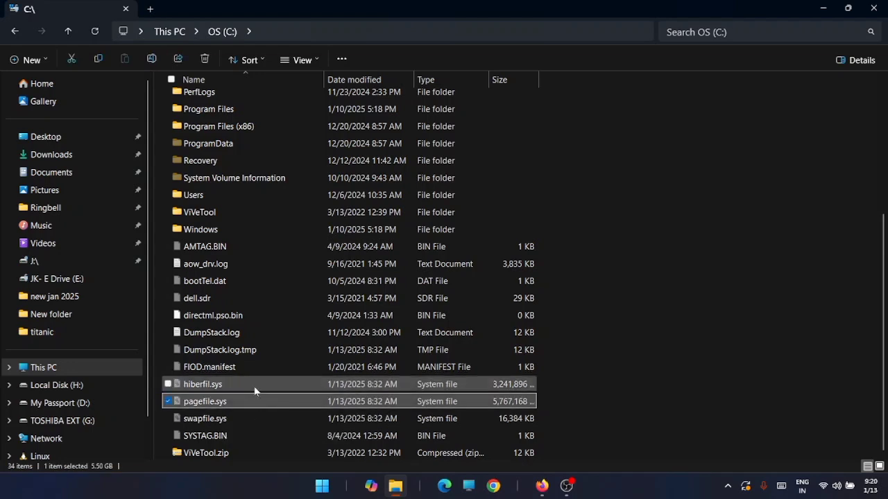
pyautogui.click(254, 387)
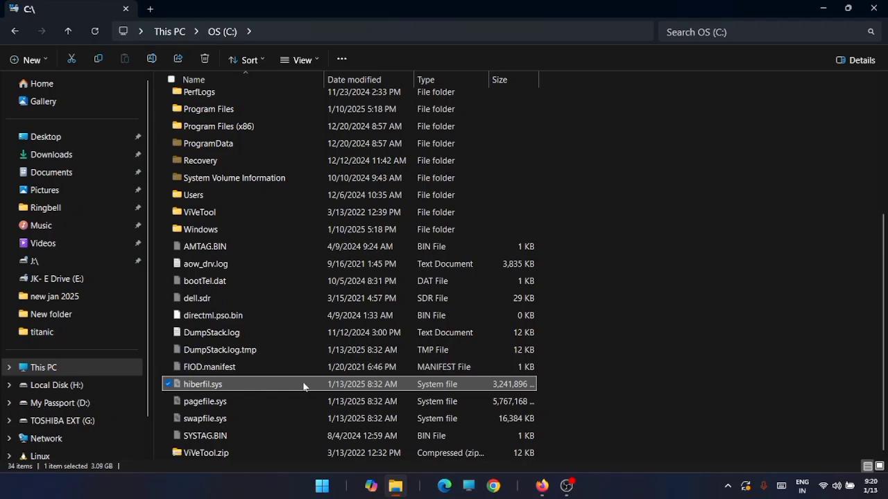
pyautogui.click(244, 402)
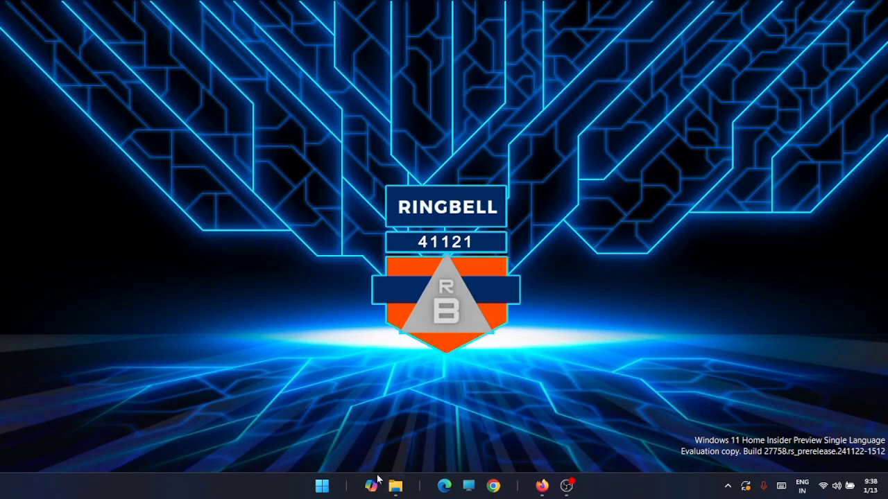
# Open Control Panel and go to the System page with the device specifications.
pyautogui.click(322, 485)
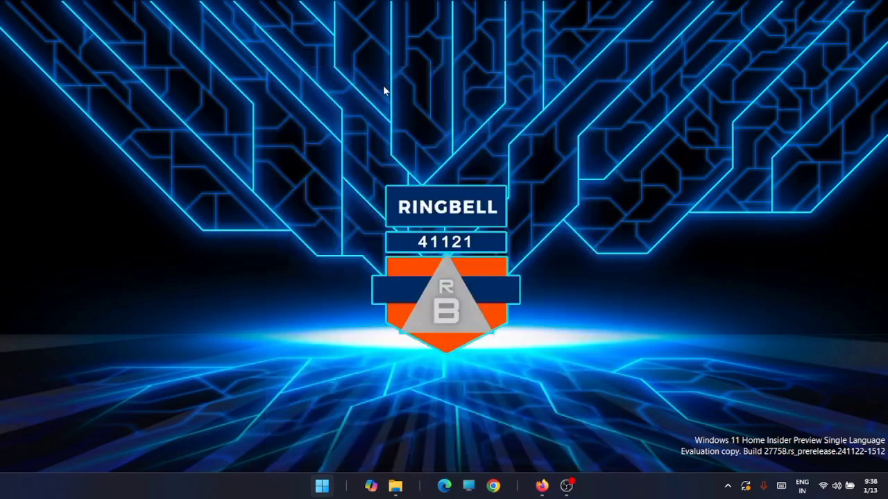
pyautogui.click(384, 88)
pyautogui.write('co')
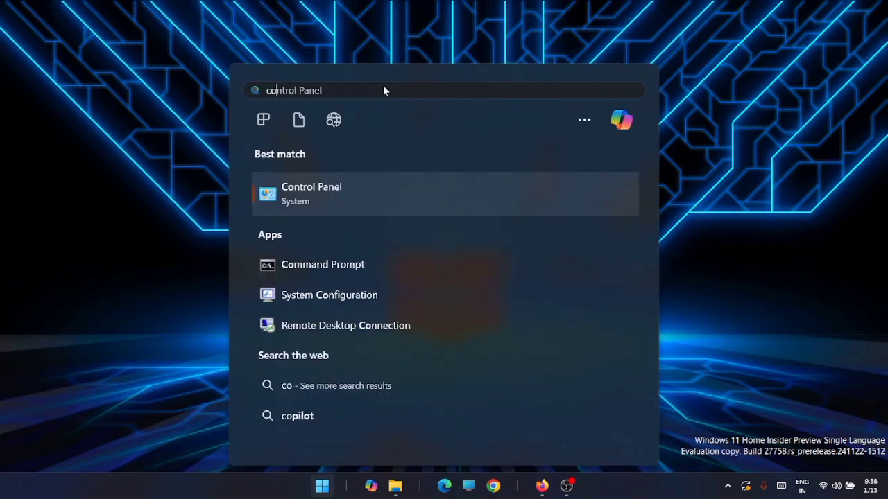
pyautogui.click(351, 199)
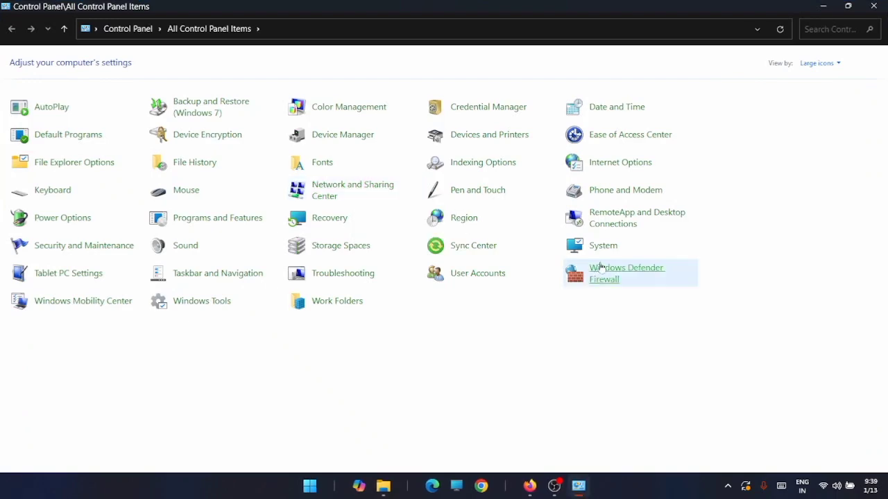
pyautogui.click(606, 247)
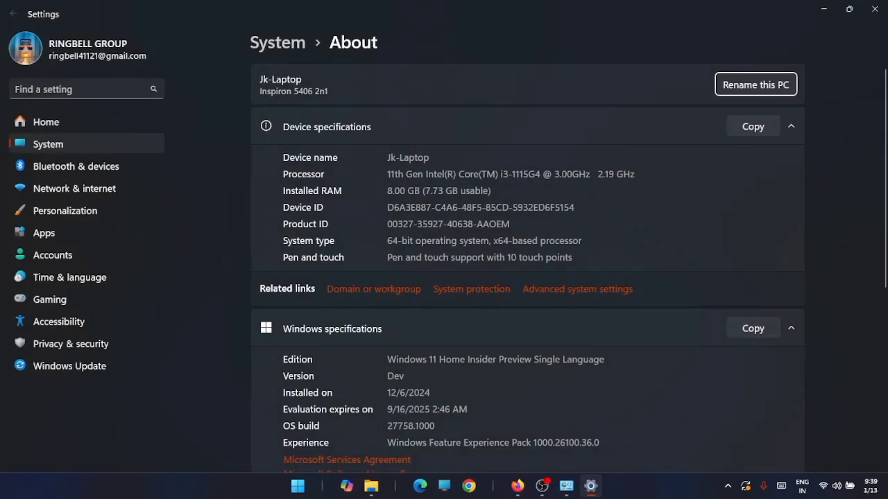
# Open the Virtual Memory settings through the advanced system settings and the advanced performance options.
pyautogui.click(590, 296)
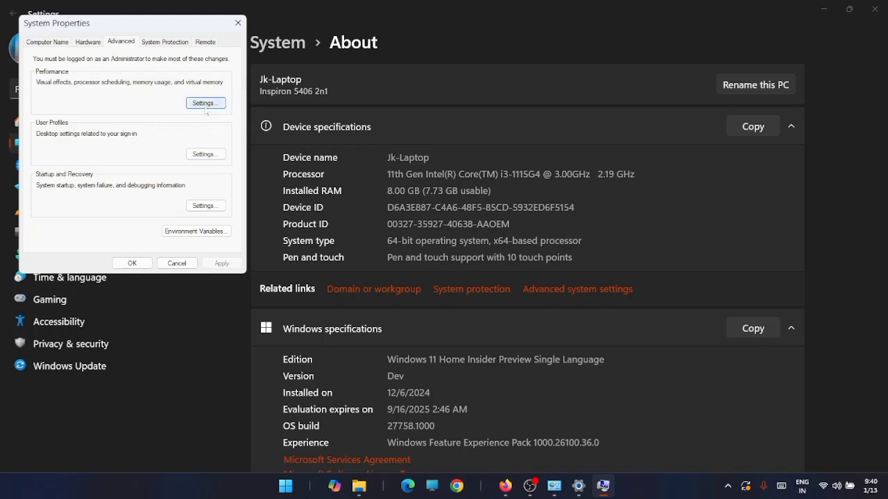
pyautogui.click(205, 107)
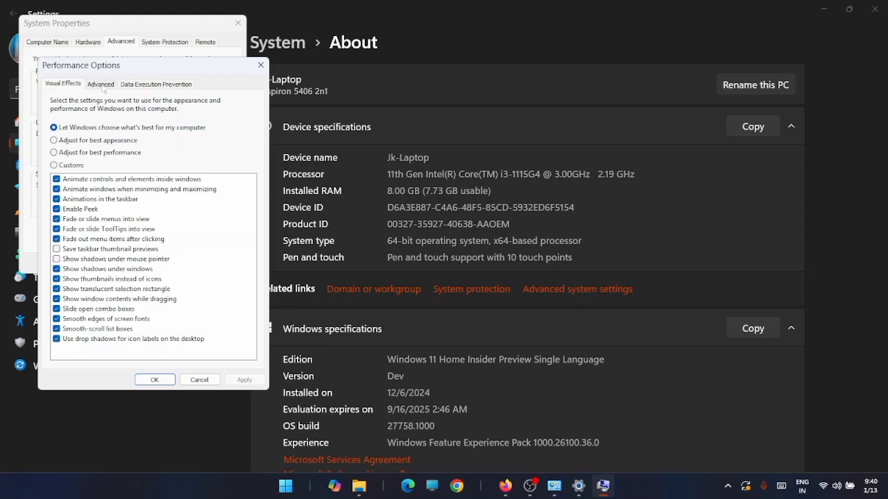
pyautogui.click(101, 84)
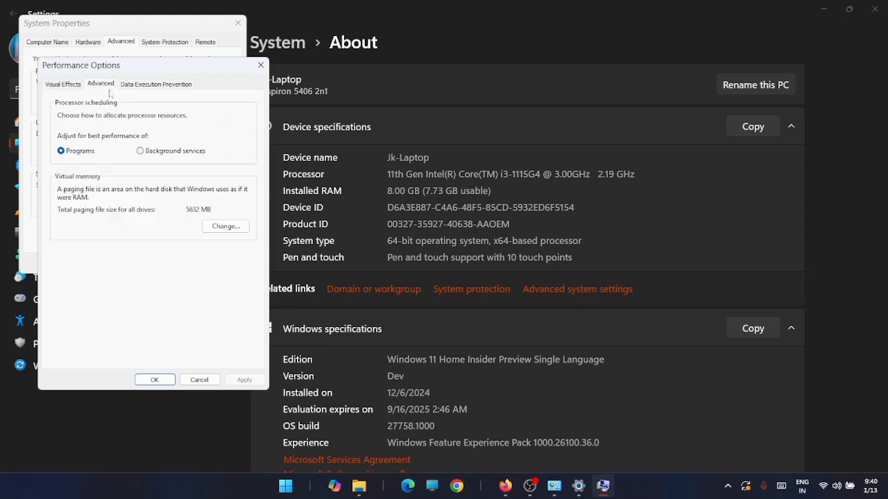
pyautogui.click(226, 227)
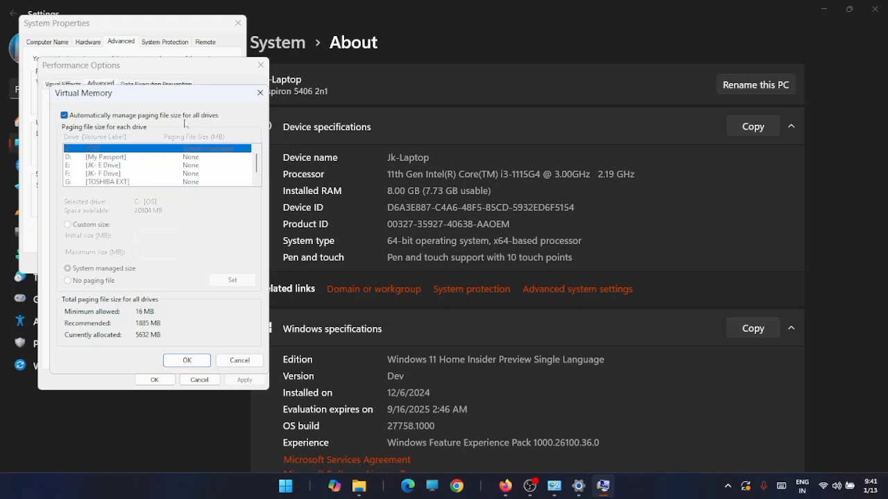
# Disable automatic paging file management, set the C: drive to no paging file, and accept the warning.
pyautogui.click(81, 117)
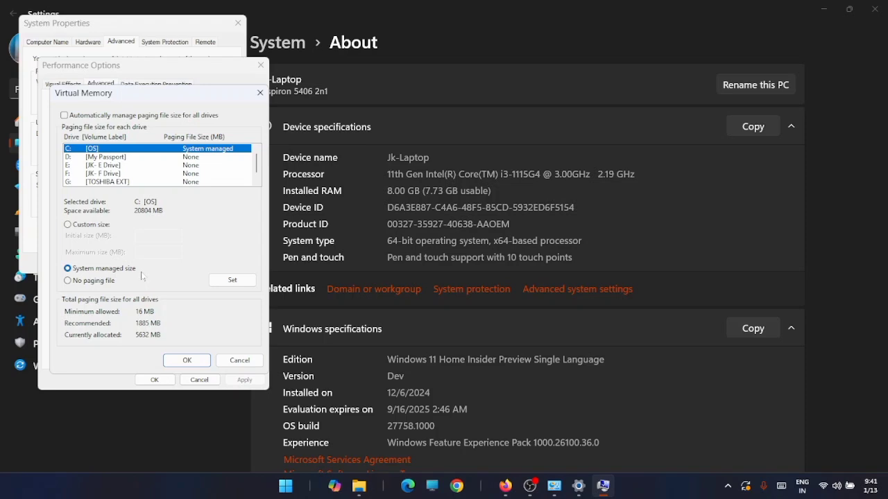
pyautogui.click(67, 281)
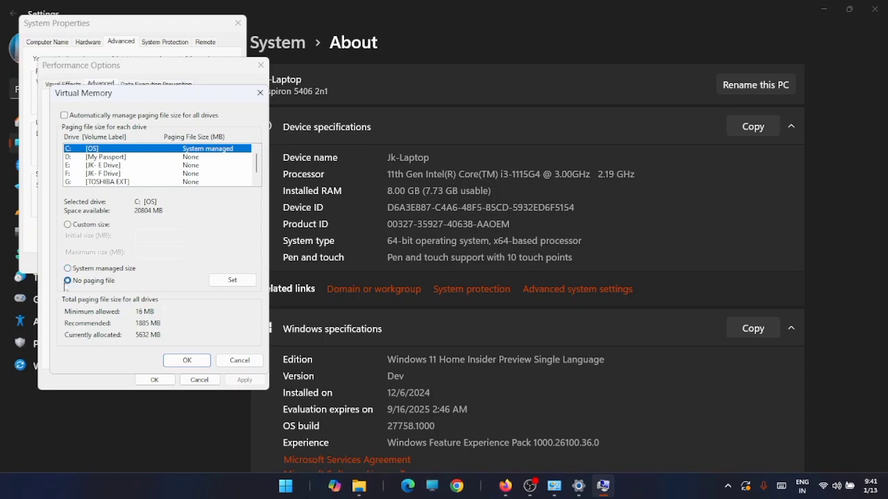
pyautogui.click(242, 281)
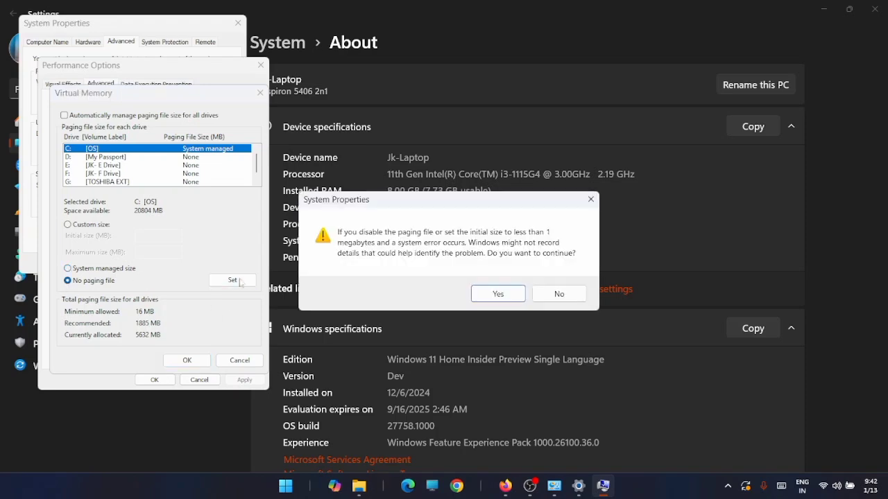
pyautogui.click(497, 295)
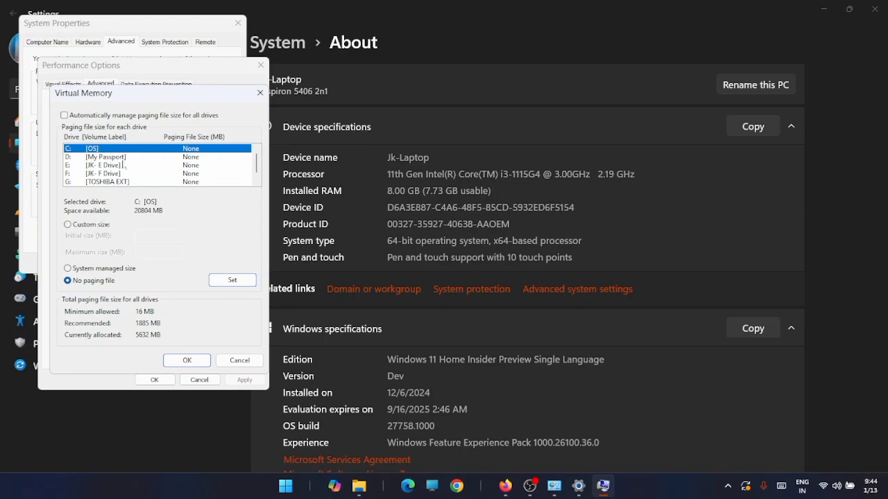
# Choose a custom paging file size for the C: drive and go to its initial size value.
pyautogui.click(68, 225)
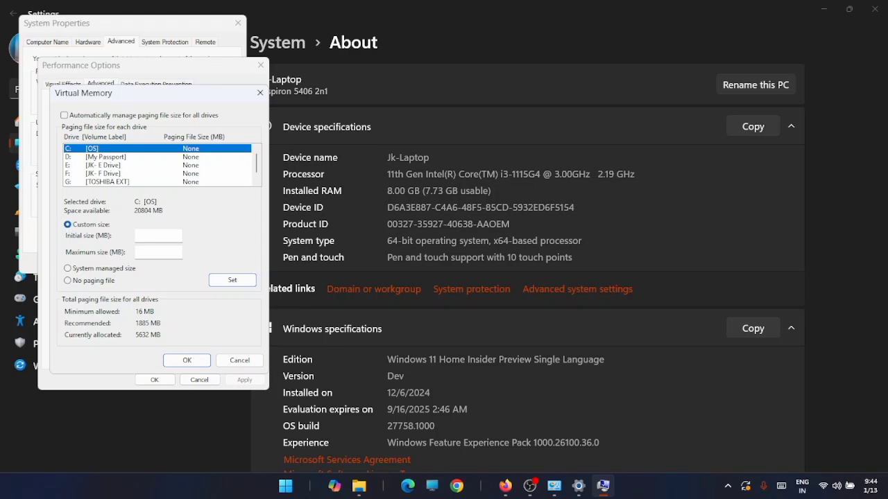
pyautogui.press('Tab')
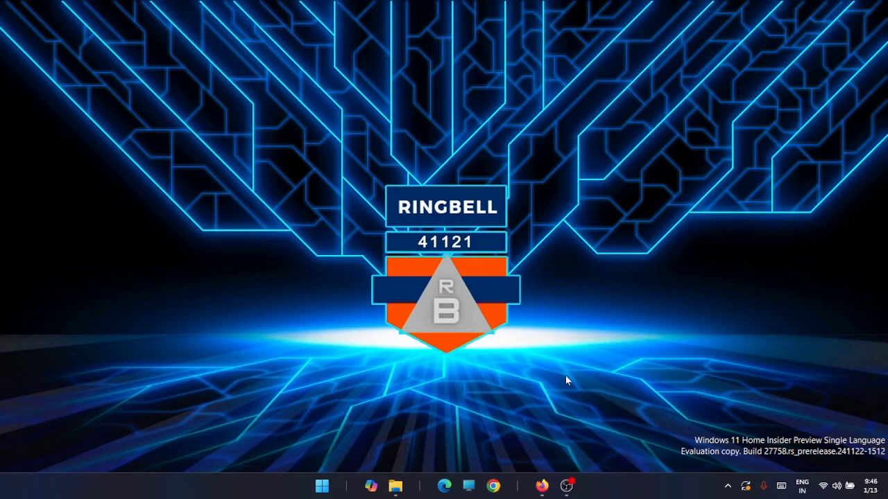
# Open the C: drive in File Explorer and look through its root files and folders.
pyautogui.click(469, 486)
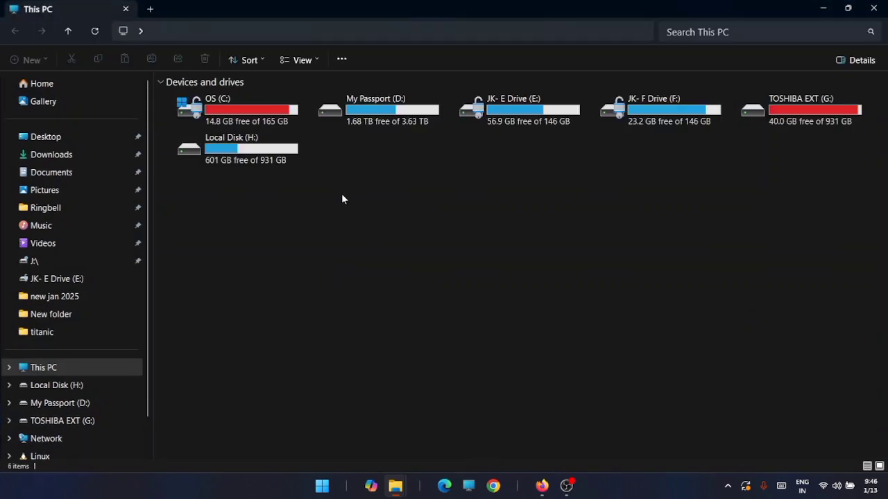
pyautogui.doubleClick(259, 114)
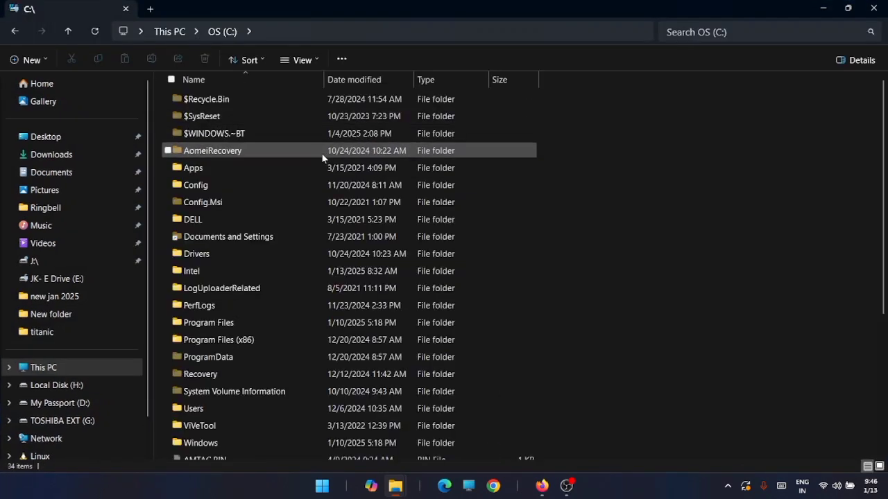
pyautogui.scroll(-4, 292, 208)
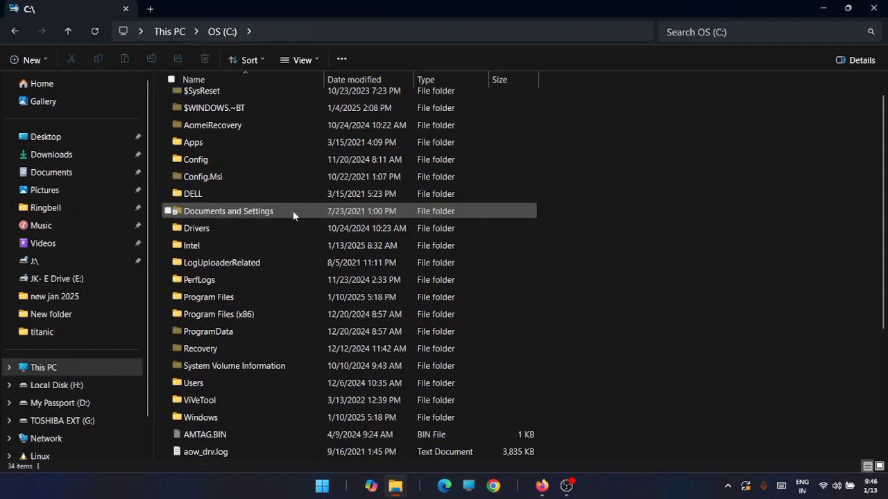
pyautogui.scroll(-2, 278, 269)
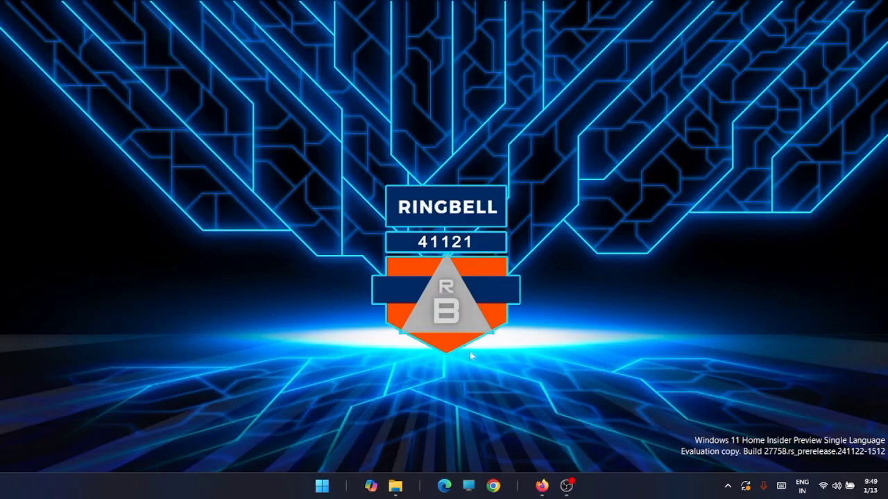
# Open Windows Settings and go to the Storage page of the System category.
pyautogui.click(321, 487)
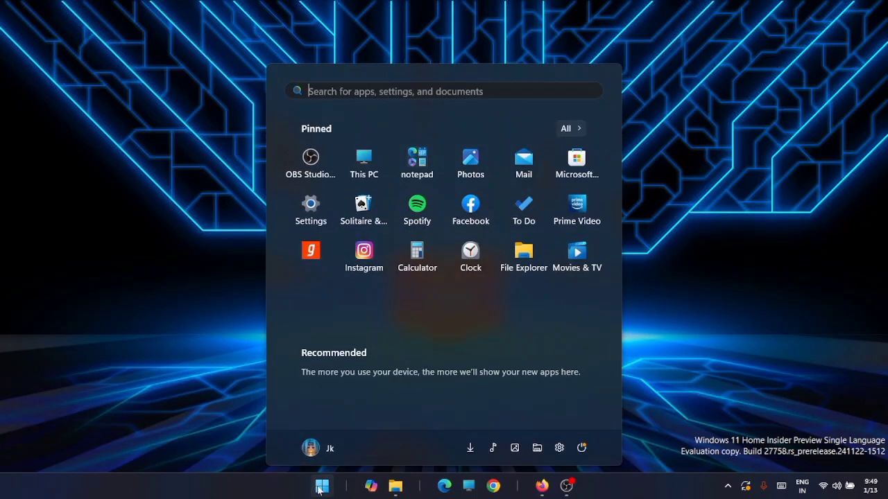
pyautogui.click(314, 219)
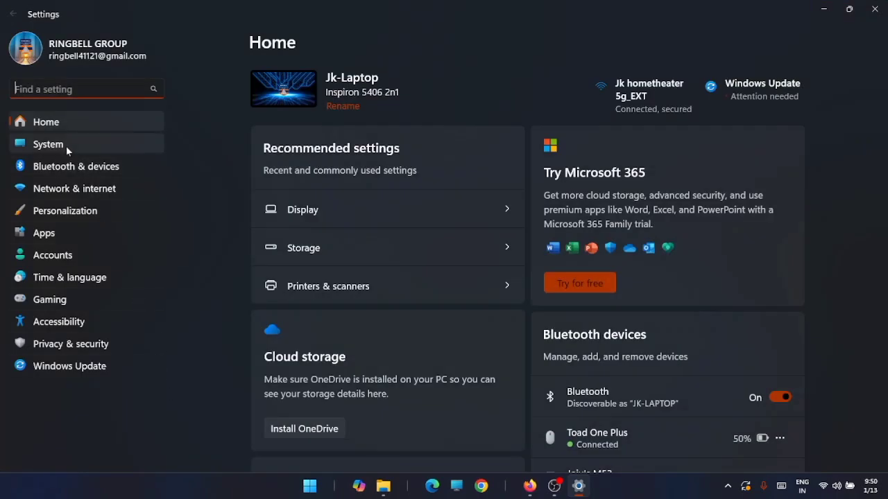
pyautogui.click(66, 145)
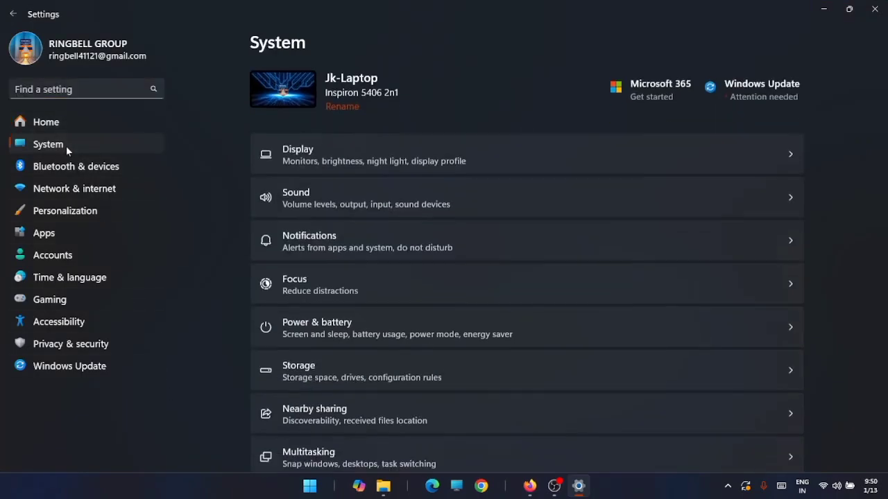
pyautogui.scroll(-2, 409, 172)
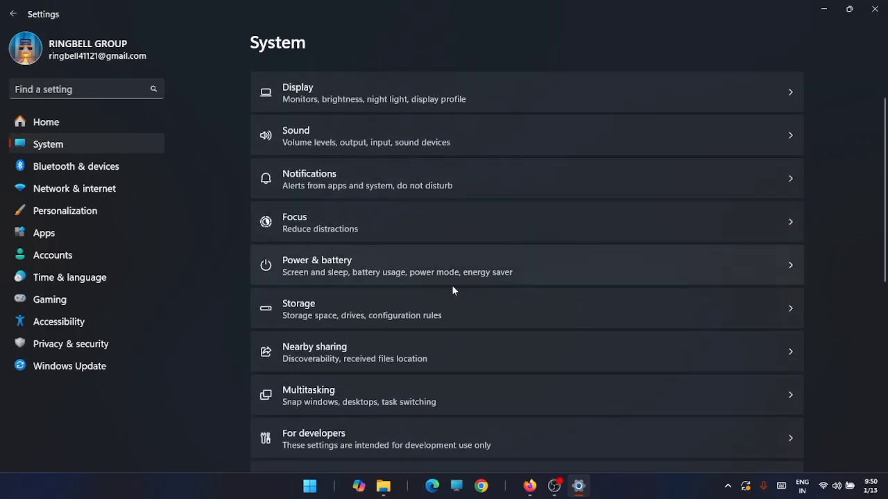
pyautogui.click(585, 321)
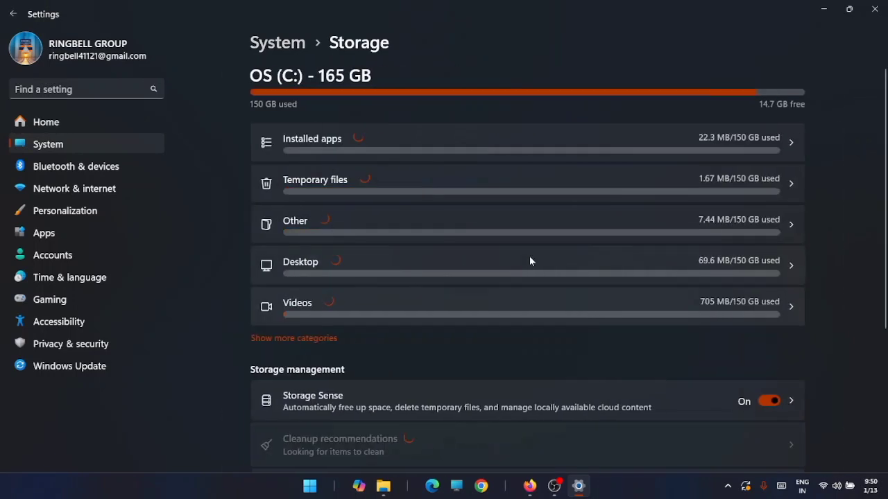
# Review the storage usage categories of the C: drive and open the cleanup recommendations.
pyautogui.scroll(-1, 511, 211)
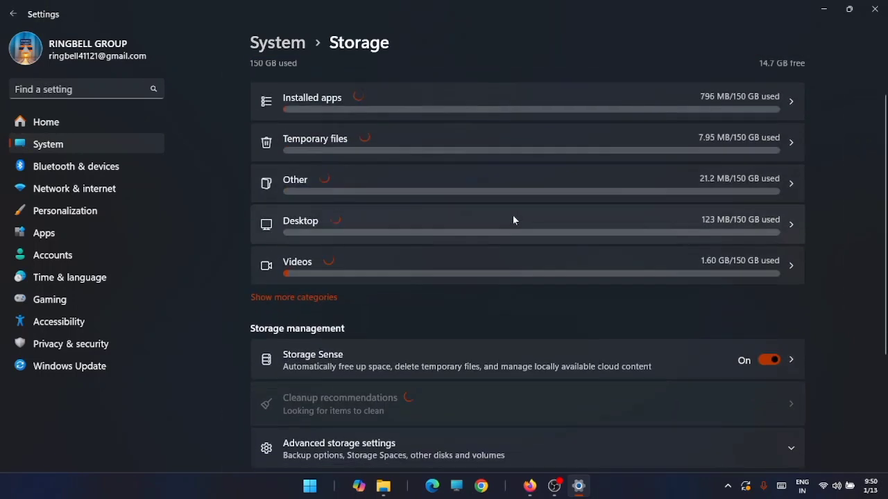
pyautogui.scroll(1, 510, 239)
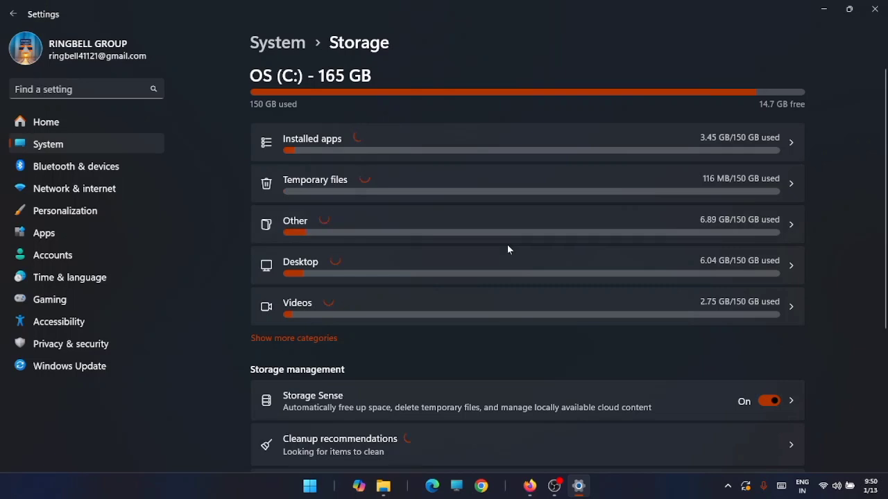
pyautogui.scroll(-2, 507, 244)
pyautogui.scroll(1, 537, 177)
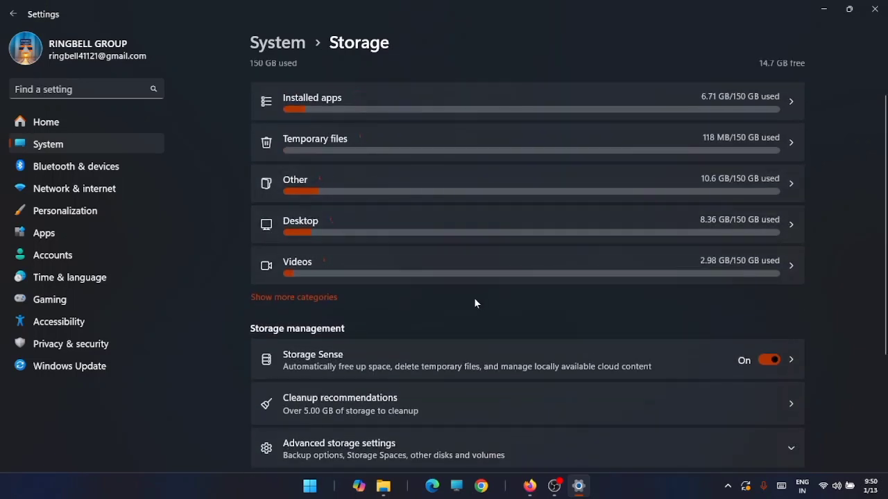
pyautogui.click(528, 397)
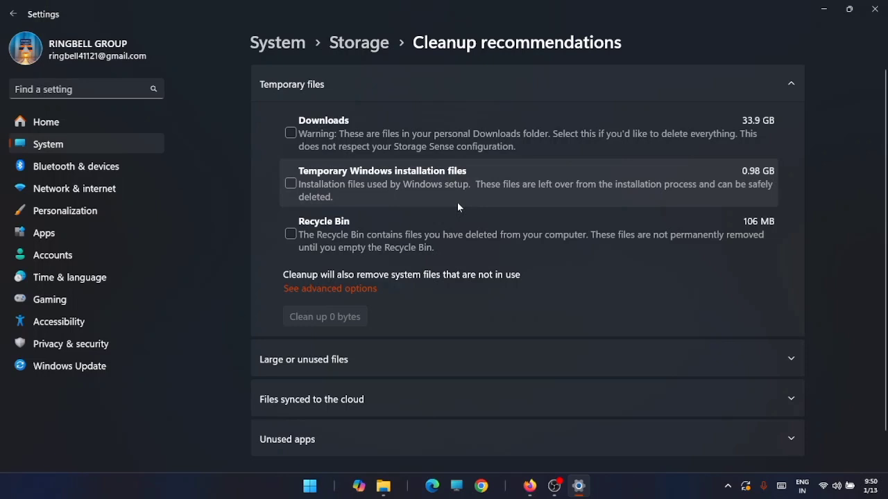
# Clean up the temporary Windows installation files and the Recycle Bin, confirm the permanent deletion, and close Settings.
pyautogui.click(288, 184)
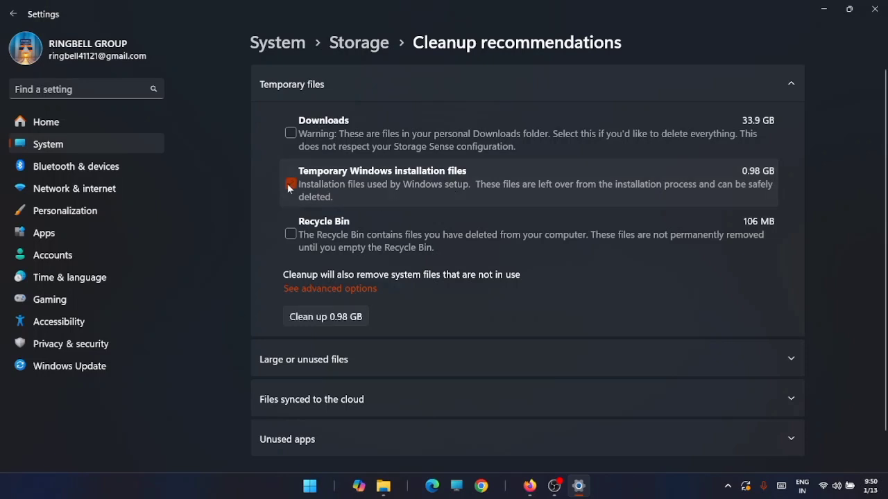
pyautogui.click(292, 235)
pyautogui.scroll(-1, 469, 263)
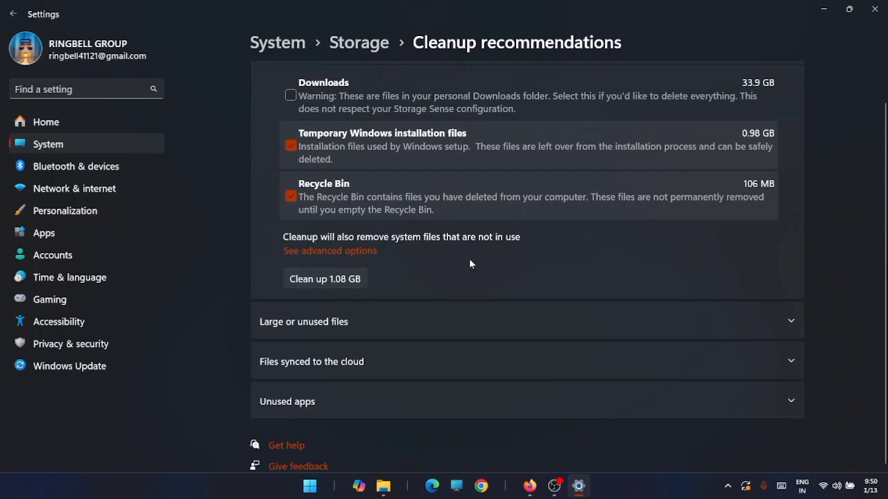
pyautogui.click(328, 278)
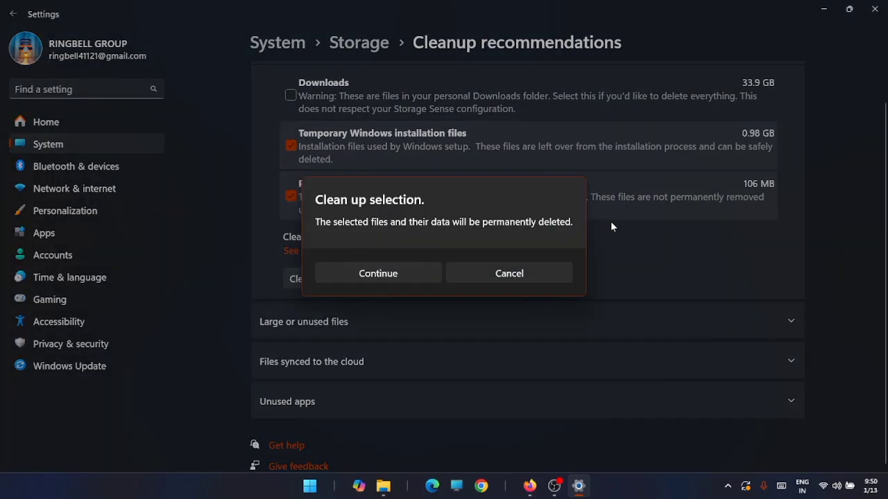
pyautogui.click(394, 276)
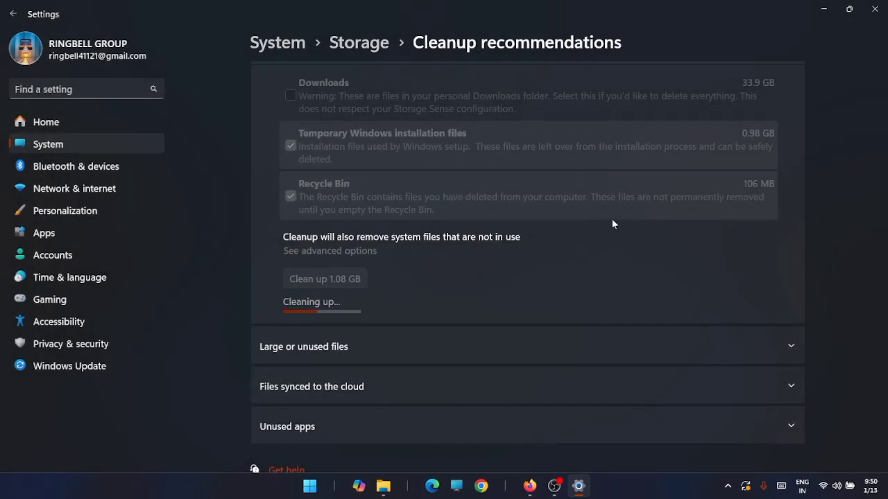
pyautogui.click(875, 9)
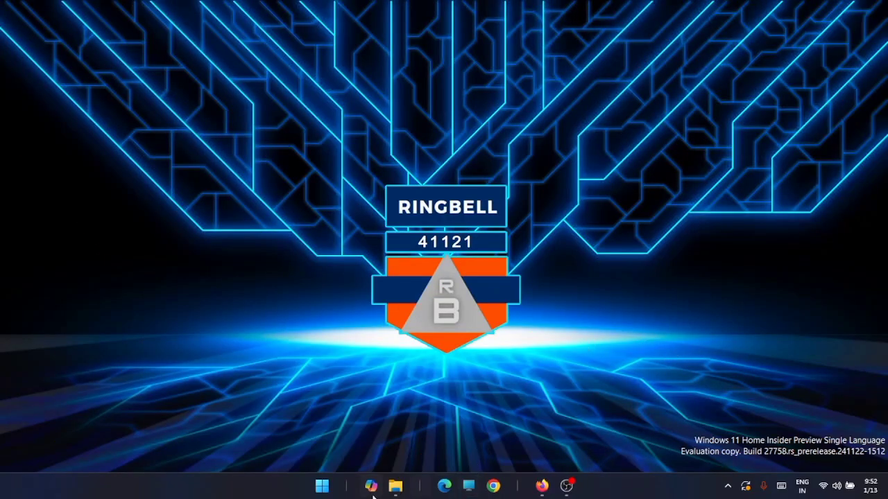
# Open the folder C:\Windows\SoftwareDistribution\Download in File Explorer.
pyautogui.click(397, 493)
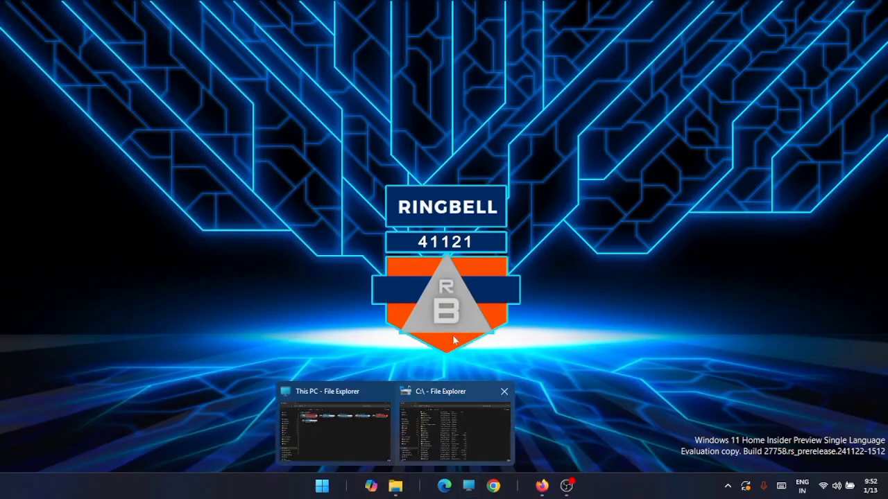
pyautogui.click(347, 432)
pyautogui.doubleClick(224, 104)
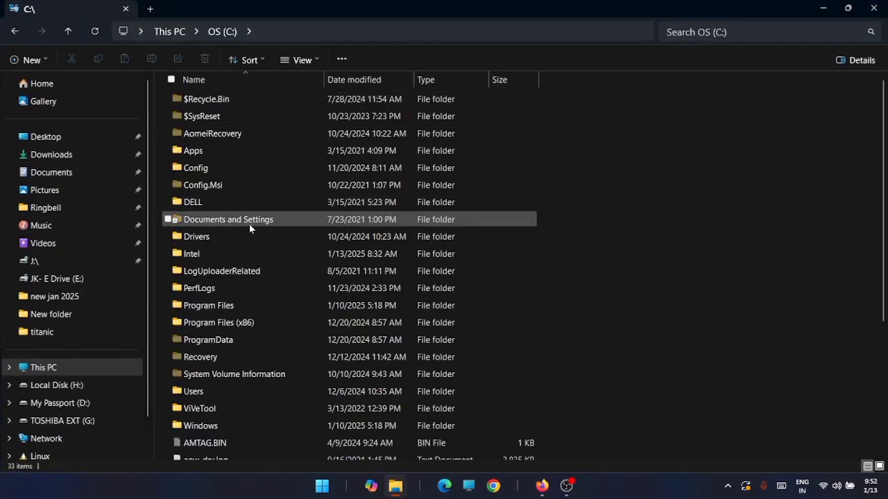
pyautogui.doubleClick(212, 425)
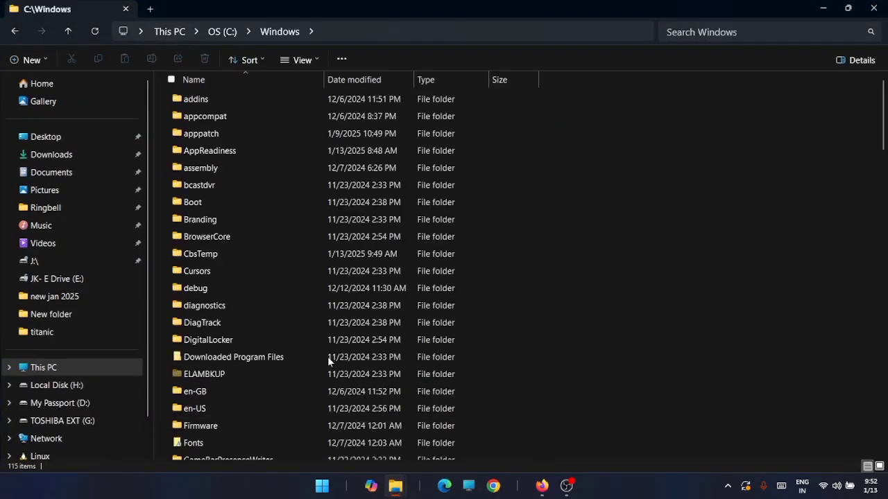
pyautogui.scroll(-1, 223, 278)
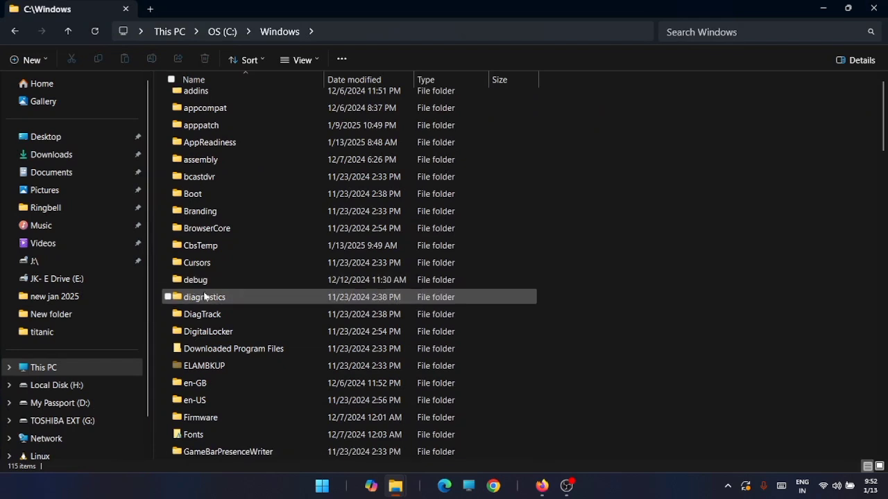
pyautogui.click(203, 296)
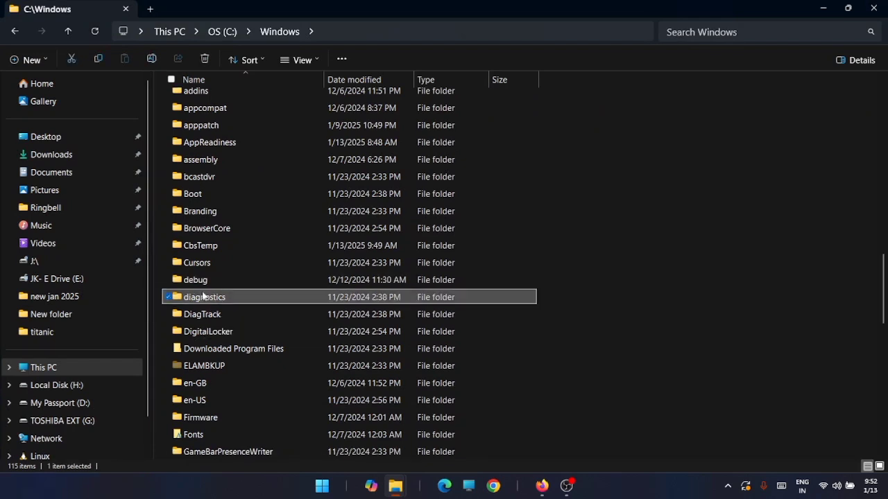
pyautogui.press('s')
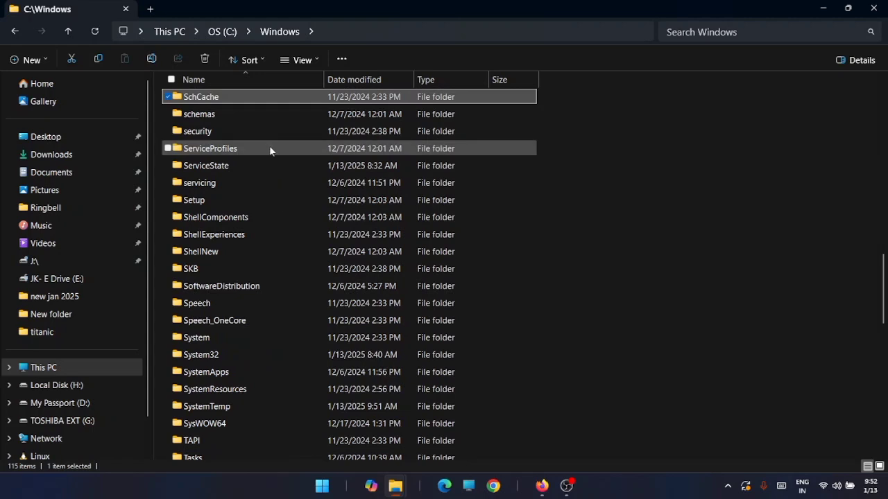
pyautogui.doubleClick(231, 286)
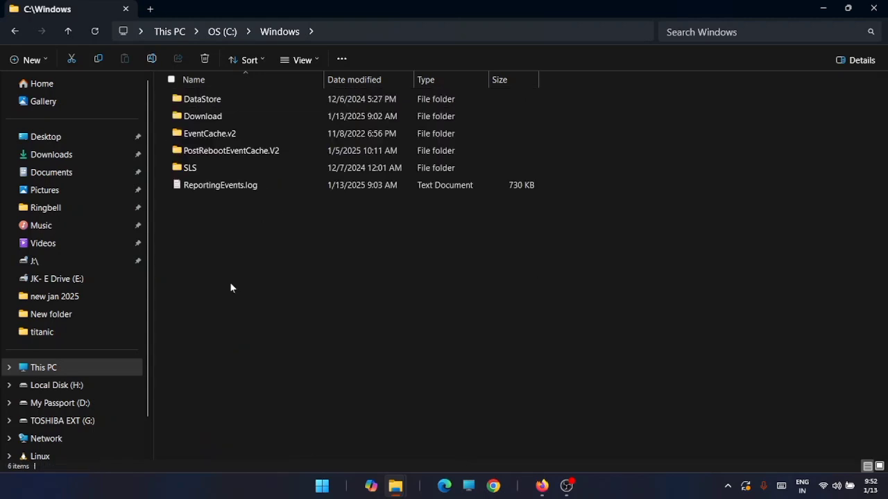
pyautogui.doubleClick(225, 116)
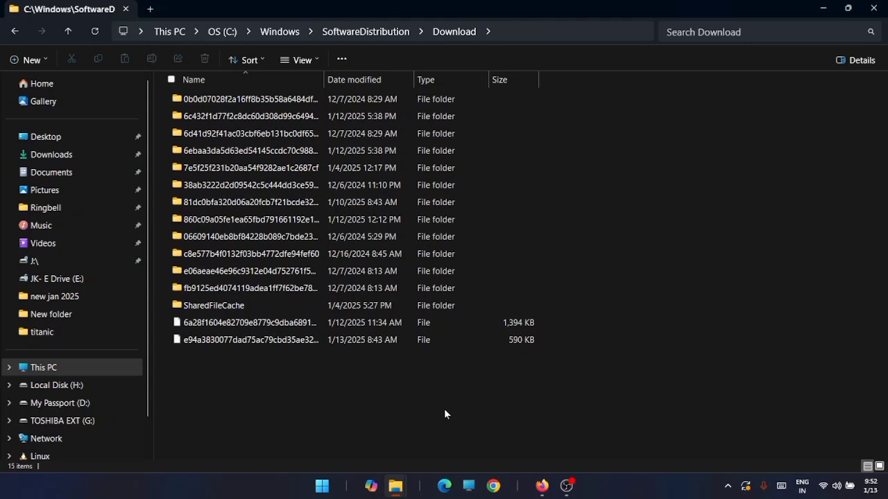
# Delete all files and folders in the SoftwareDistribution Download folder and close its window.
pyautogui.moveTo(356, 392); pyautogui.dragTo(192, 93)
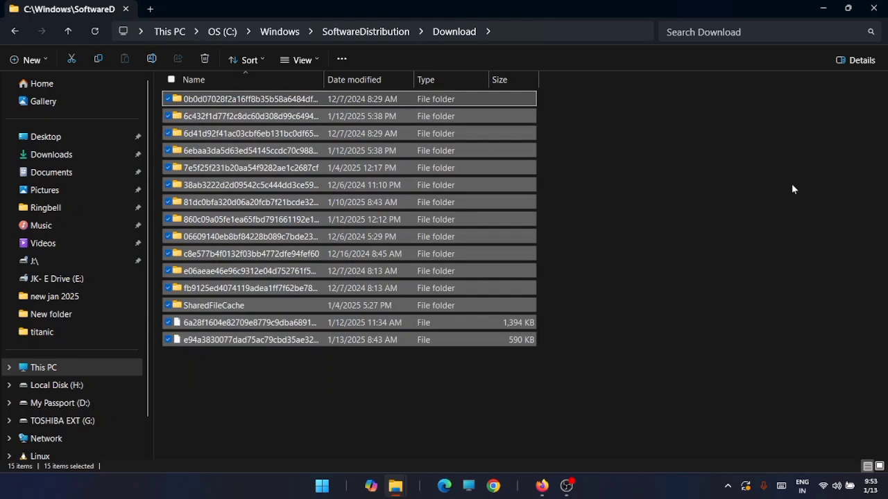
pyautogui.press('Delete')
pyautogui.click(413, 187)
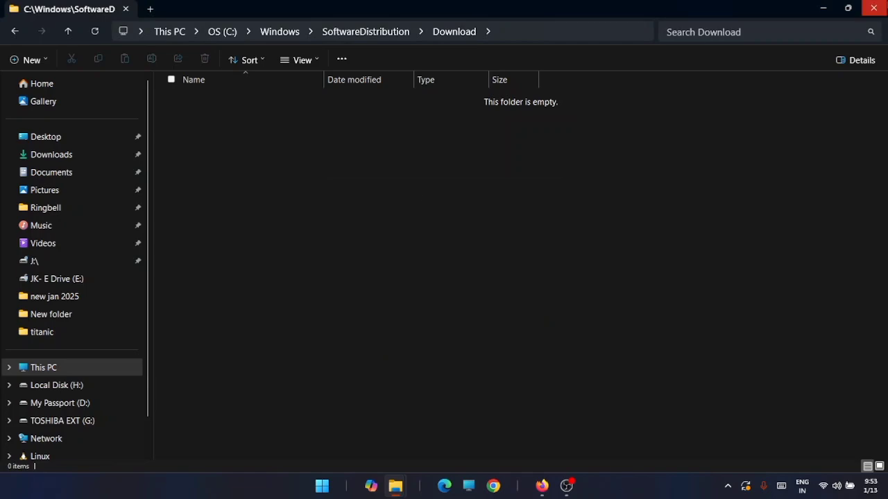
pyautogui.click(873, 8)
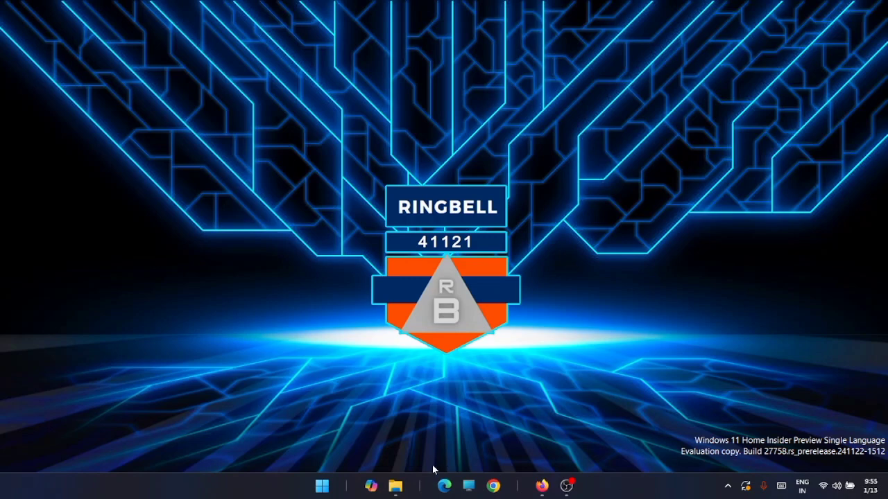
# Open the folder C:\Windows\Prefetch in File Explorer.
pyautogui.click(397, 494)
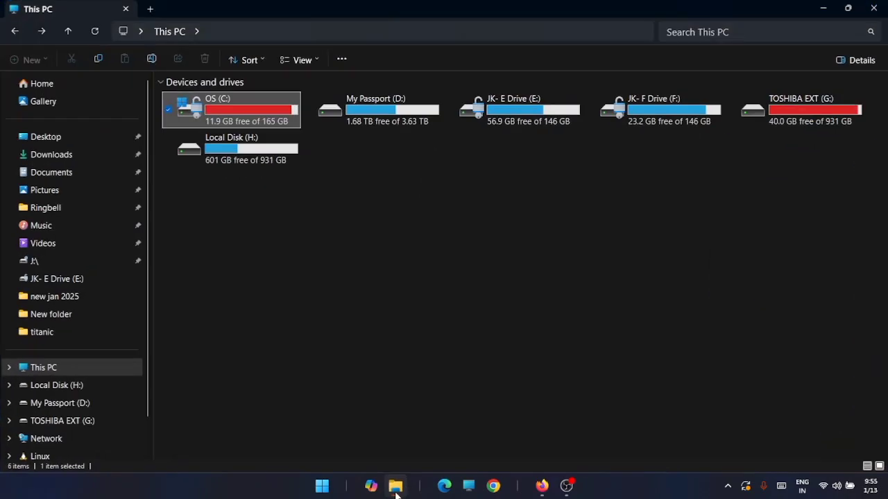
pyautogui.doubleClick(248, 116)
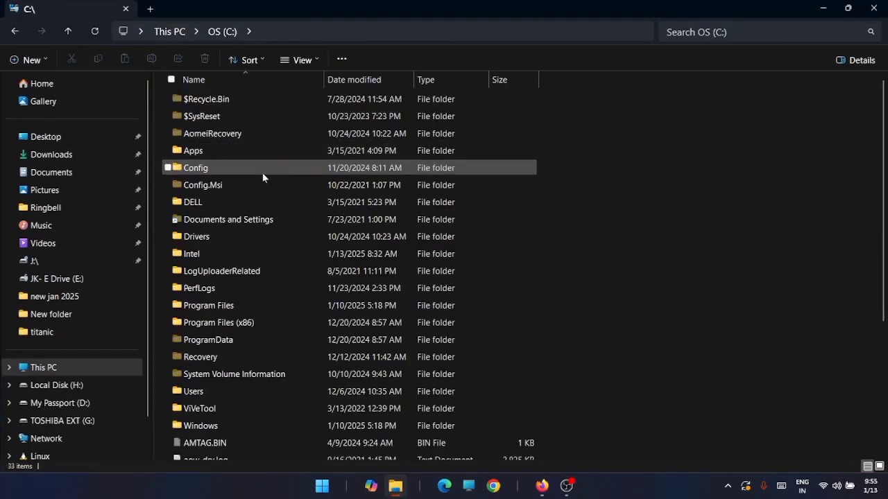
pyautogui.doubleClick(223, 429)
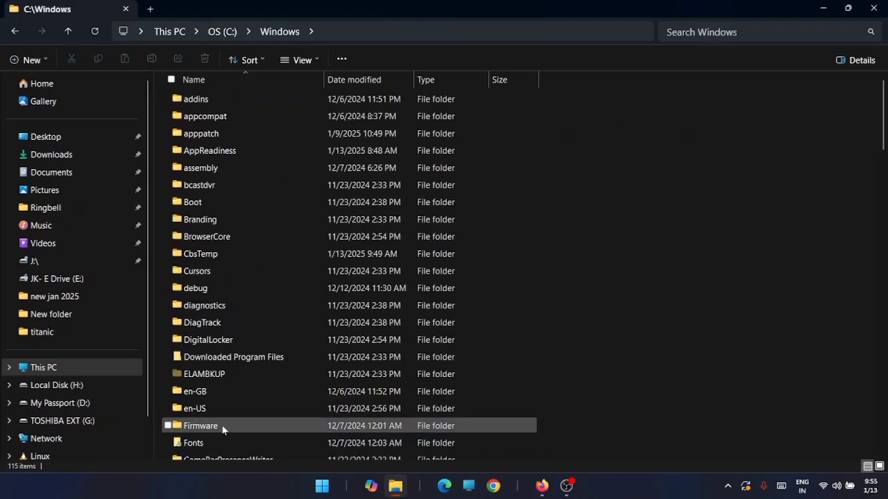
pyautogui.click(201, 201)
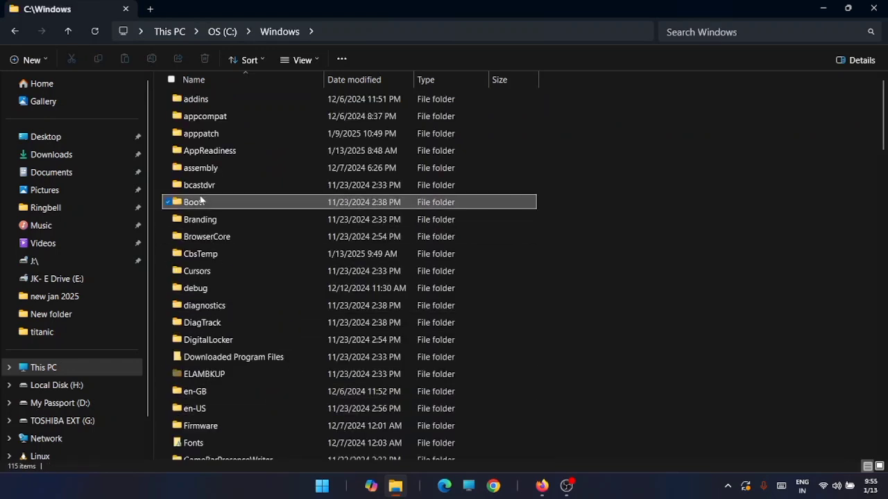
pyautogui.press('p')
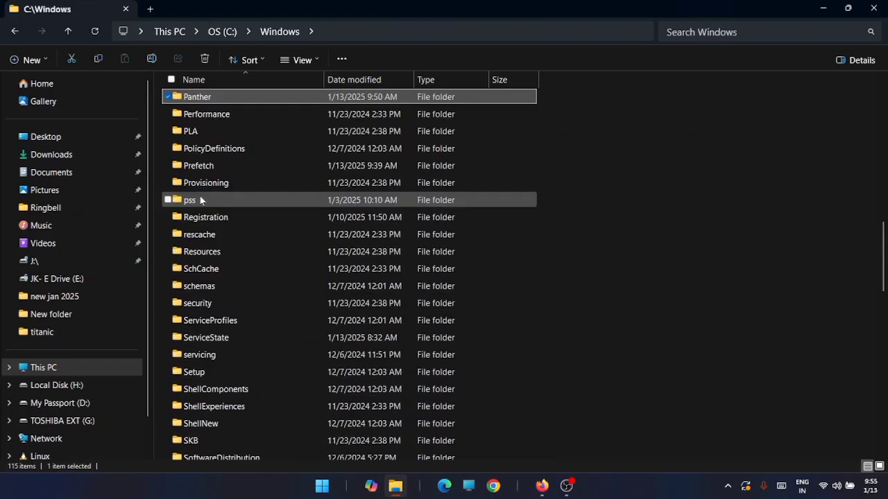
pyautogui.doubleClick(223, 166)
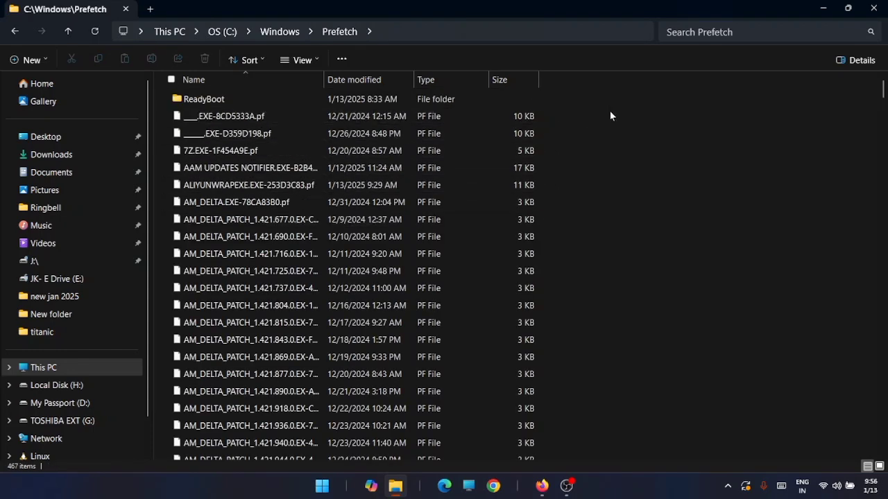
# Delete all files and folders in the Prefetch folder, skip the file in use, and close the window.
pyautogui.scroll(-5, 609, 116)
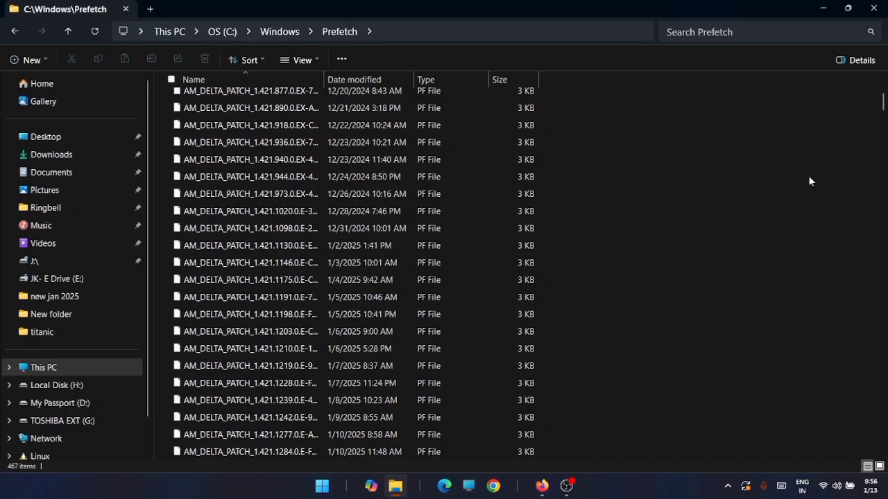
pyautogui.scroll(5, 884, 99)
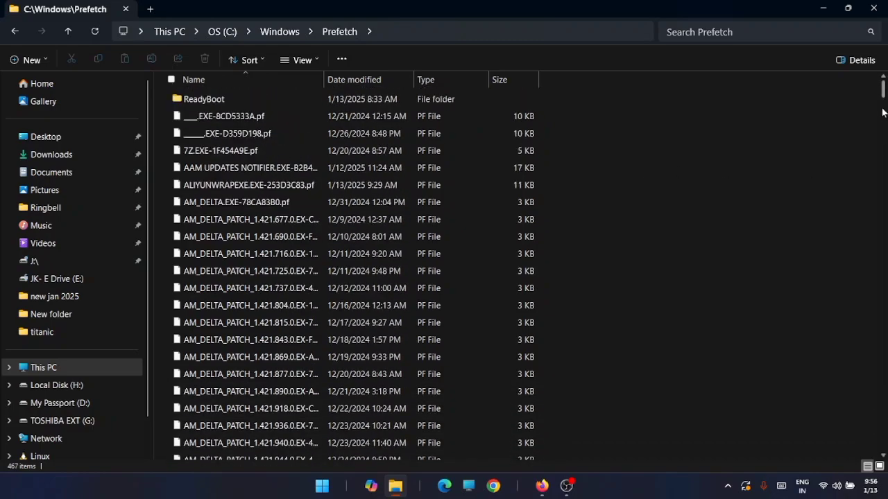
pyautogui.moveTo(884, 94)
pyautogui.mouseDown()
pyautogui.moveTo(883, 446)
pyautogui.moveTo(883, 86)
pyautogui.mouseUp()
pyautogui.hotkey('ctrl', 'a')
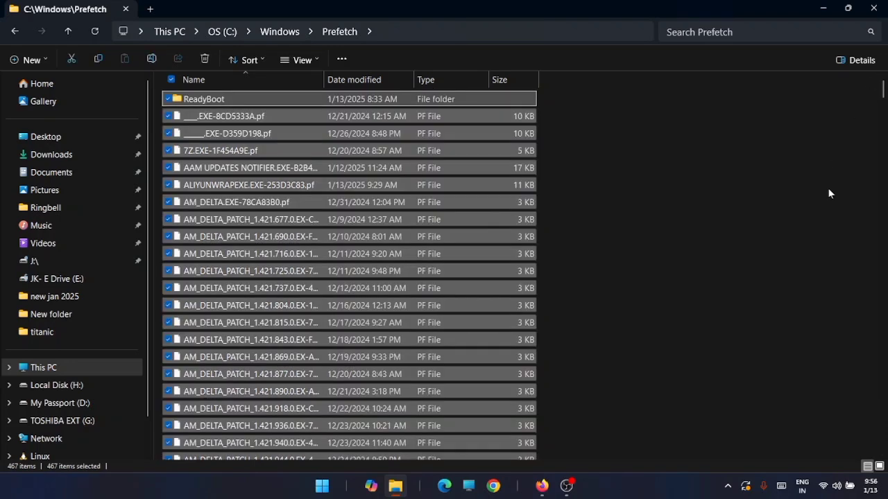
pyautogui.press('Delete')
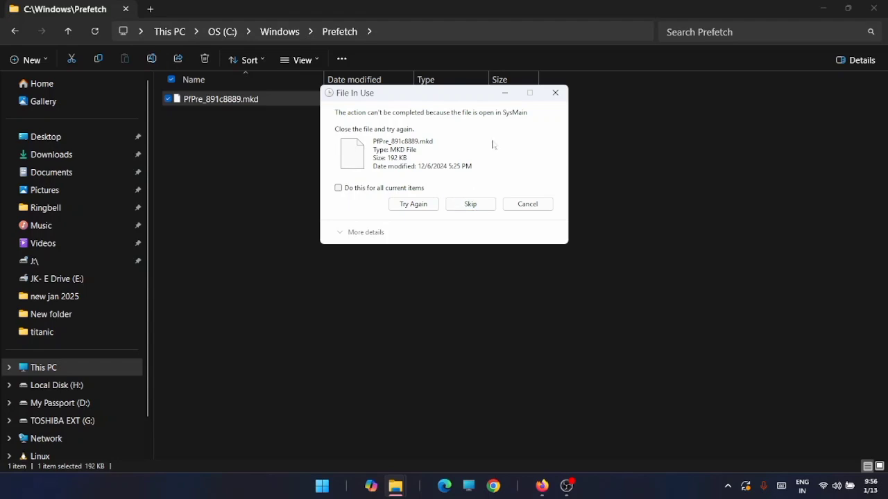
pyautogui.click(477, 204)
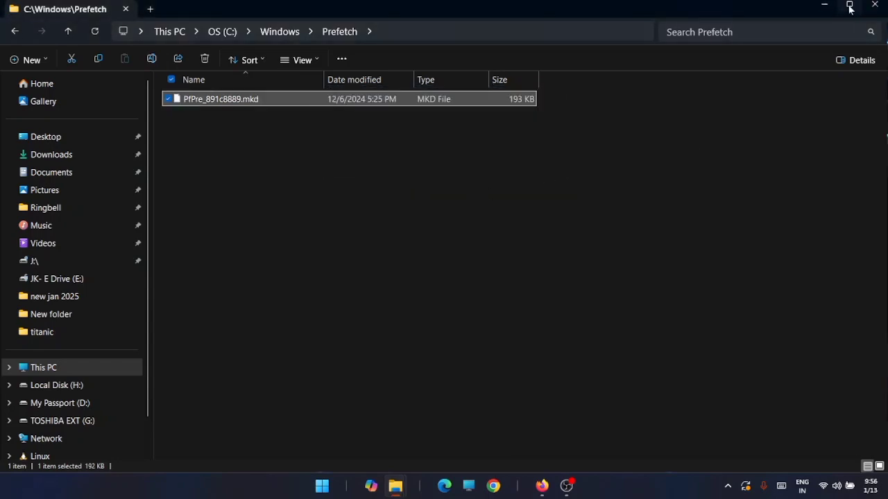
pyautogui.click(873, 8)
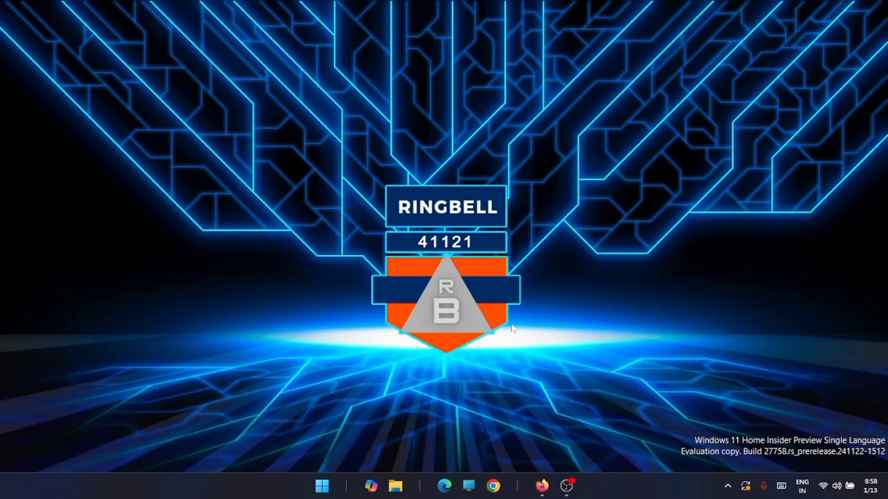
# Find and open Disk Cleanup and start it for the OS (C:) drive.
pyautogui.click(322, 486)
pyautogui.click(348, 91)
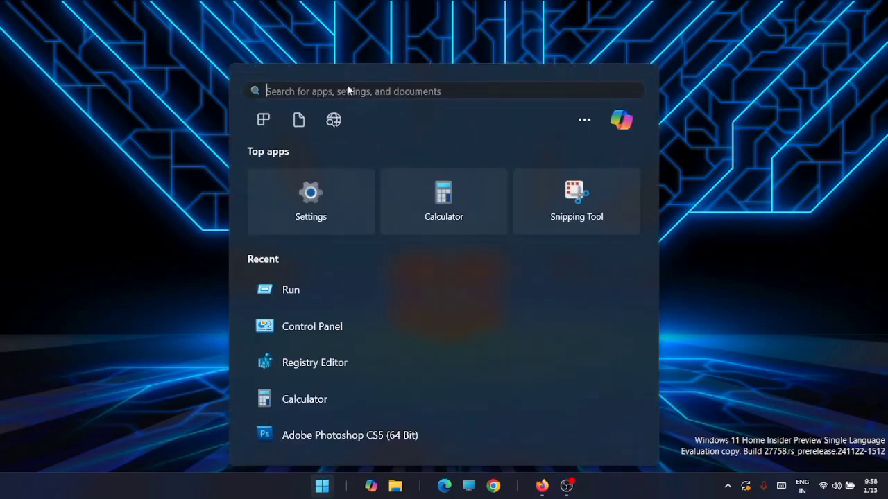
pyautogui.write('di')
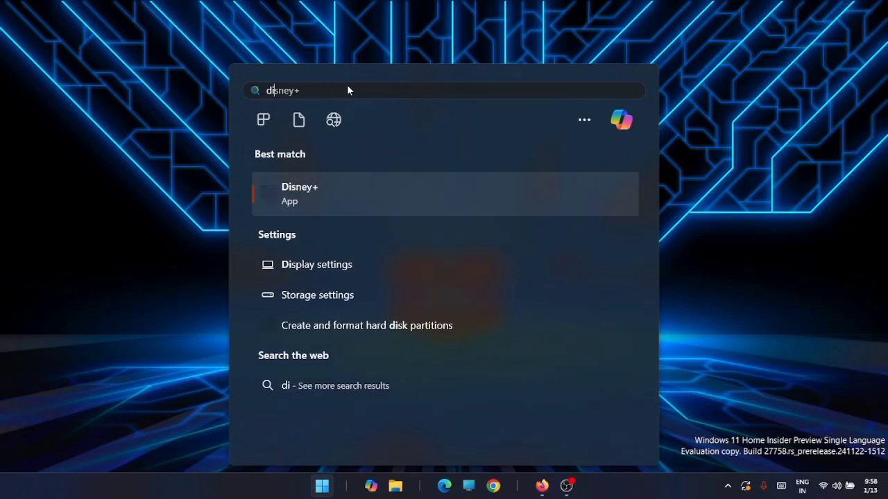
pyautogui.write('sk')
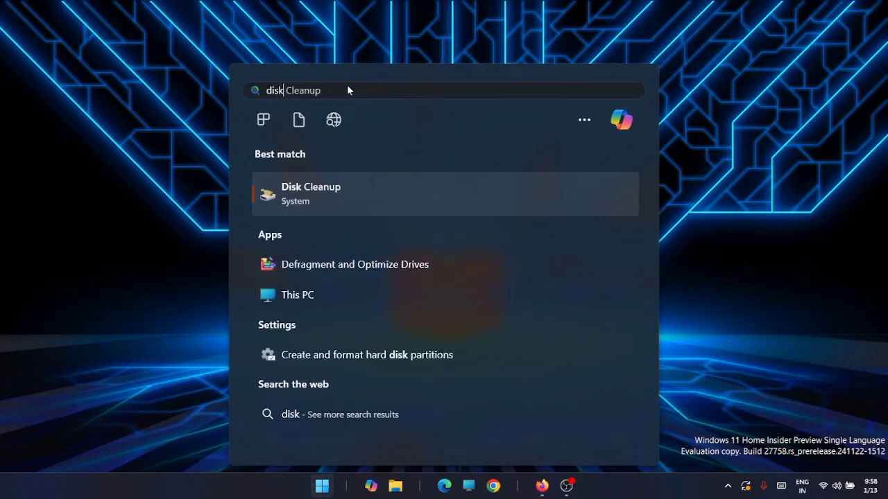
pyautogui.click(480, 209)
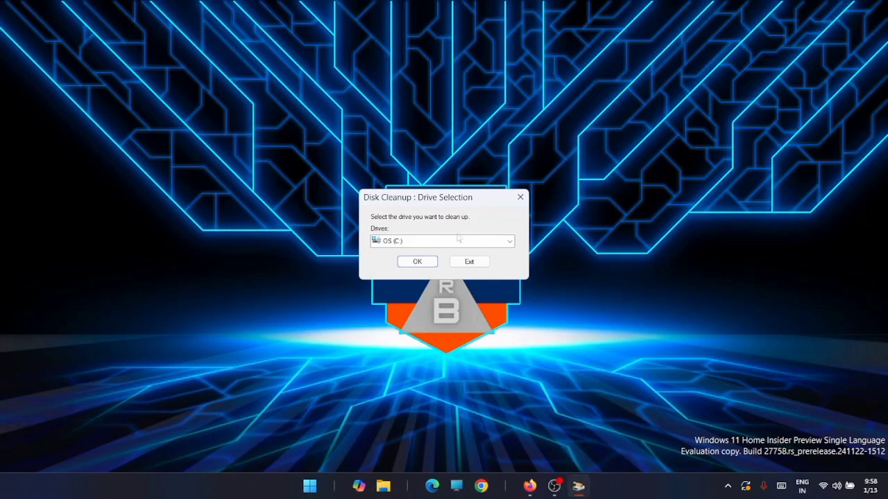
pyautogui.click(462, 245)
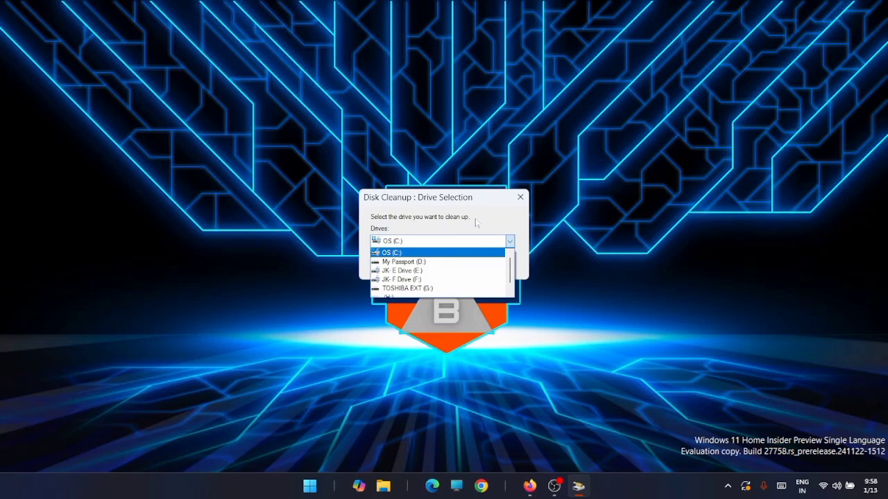
pyautogui.click(477, 222)
pyautogui.click(424, 261)
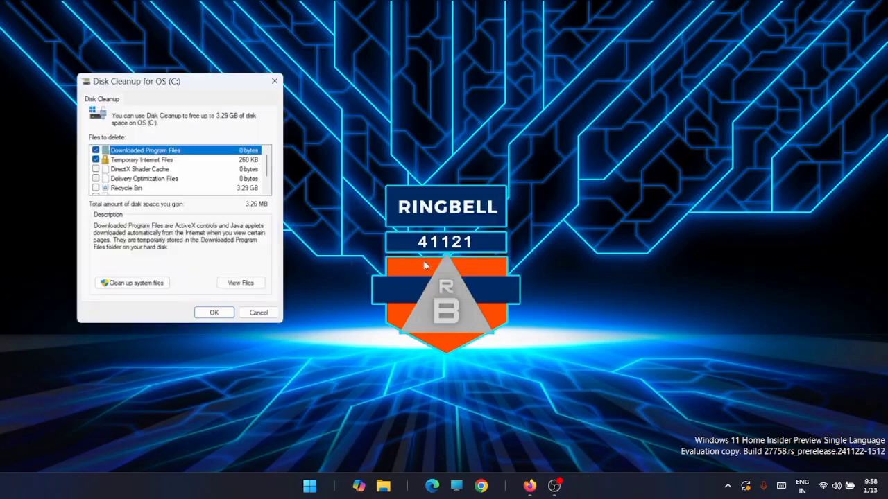
# Include the Recycle Bin in the files to delete and run the system files cleanup for the C: drive.
pyautogui.click(95, 188)
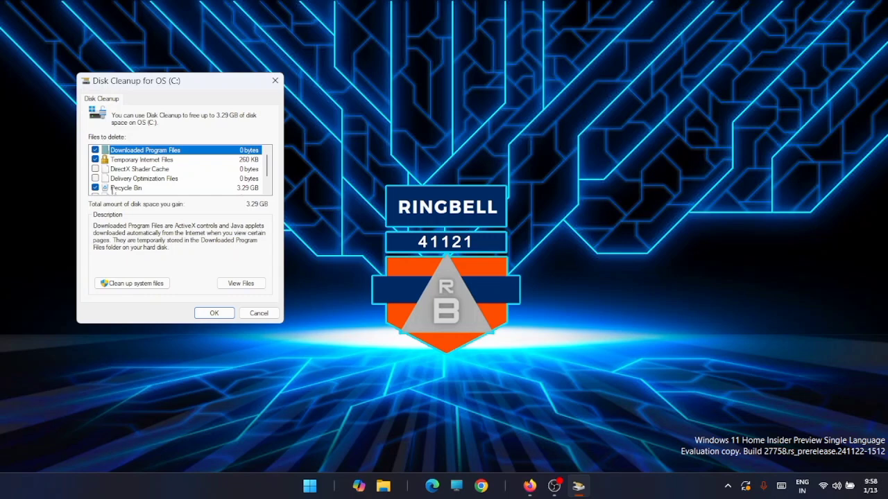
pyautogui.scroll(-2, 208, 172)
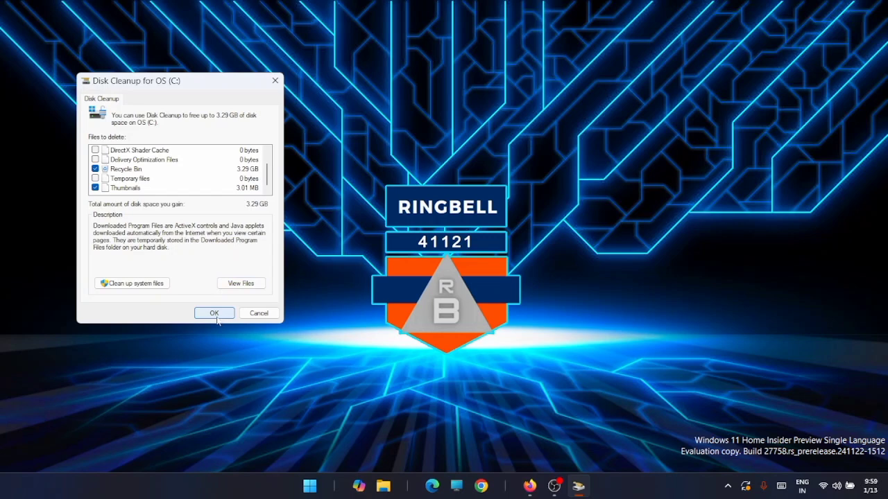
pyautogui.click(131, 283)
pyautogui.click(429, 263)
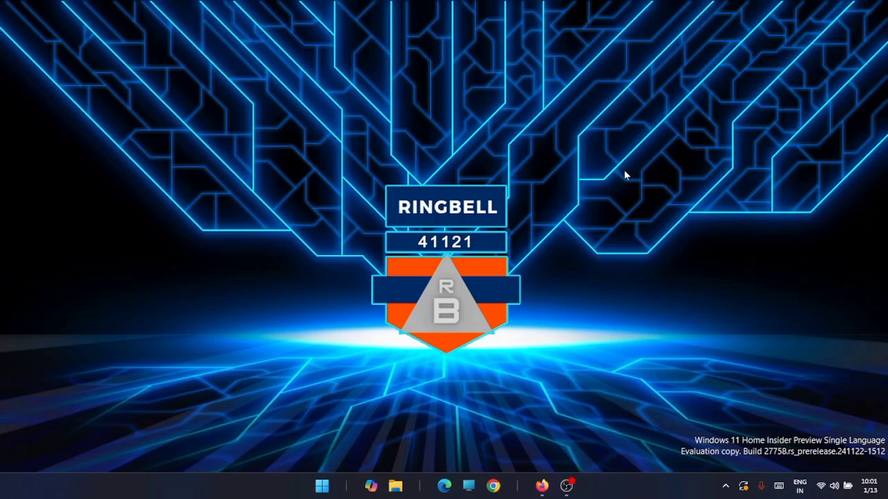
# Find the Create a restore point setting and open the System Protection configuration for the OS (C:) drive.
pyautogui.click(323, 487)
pyautogui.click(383, 92)
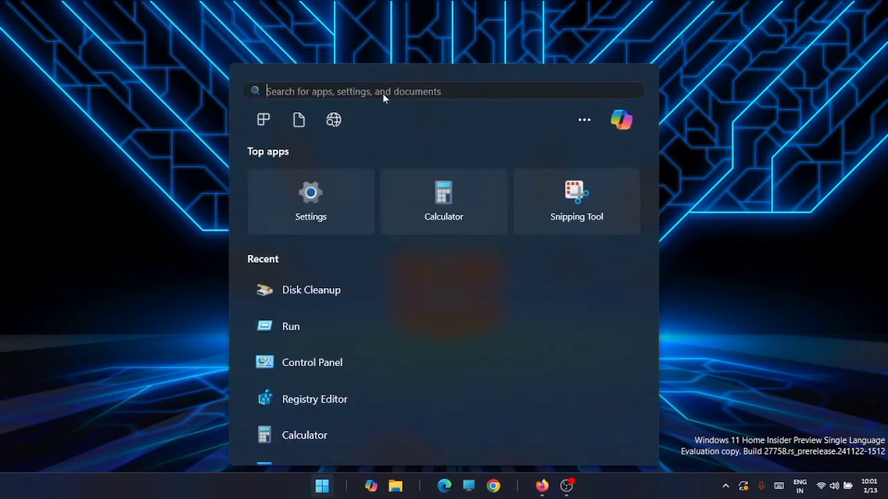
pyautogui.write('cre')
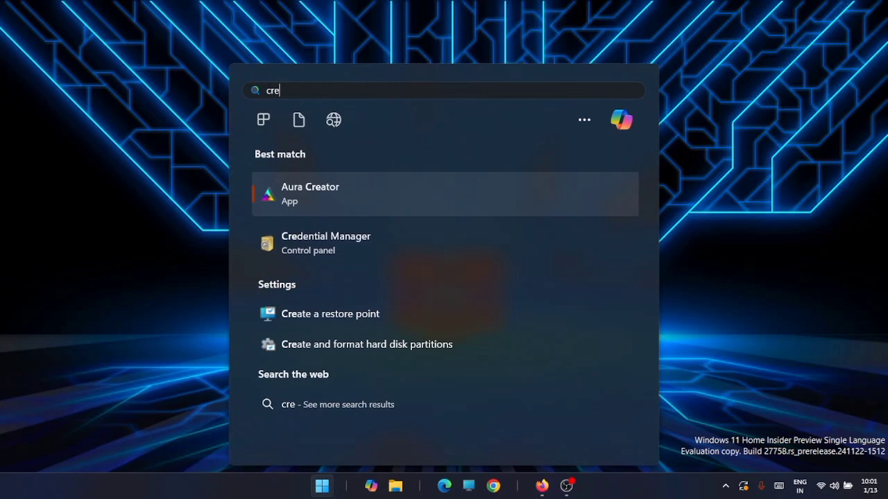
pyautogui.write('ate')
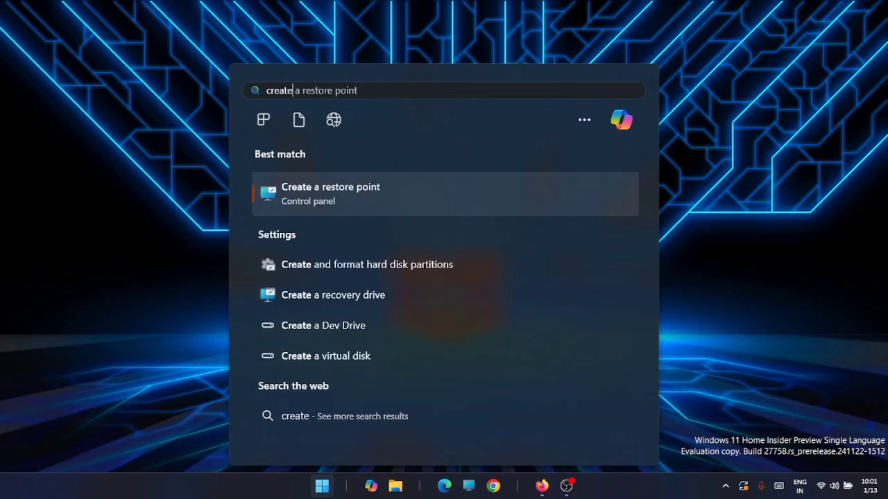
pyautogui.write(' re')
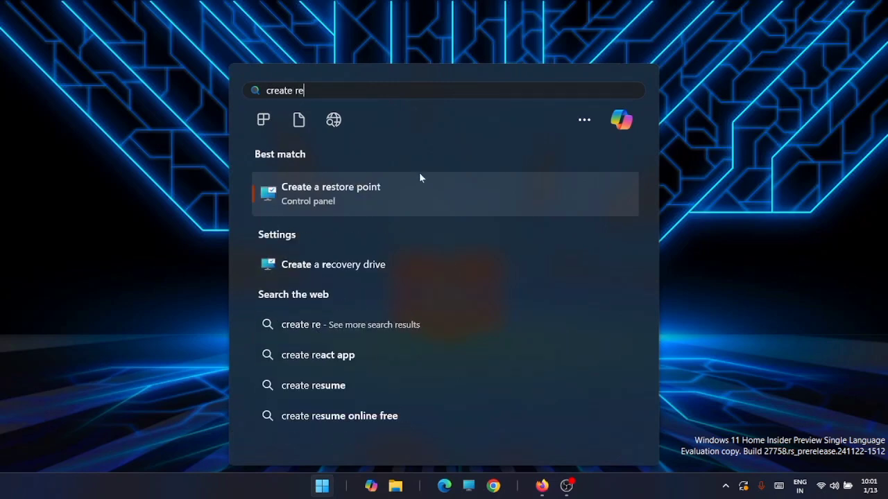
pyautogui.click(418, 191)
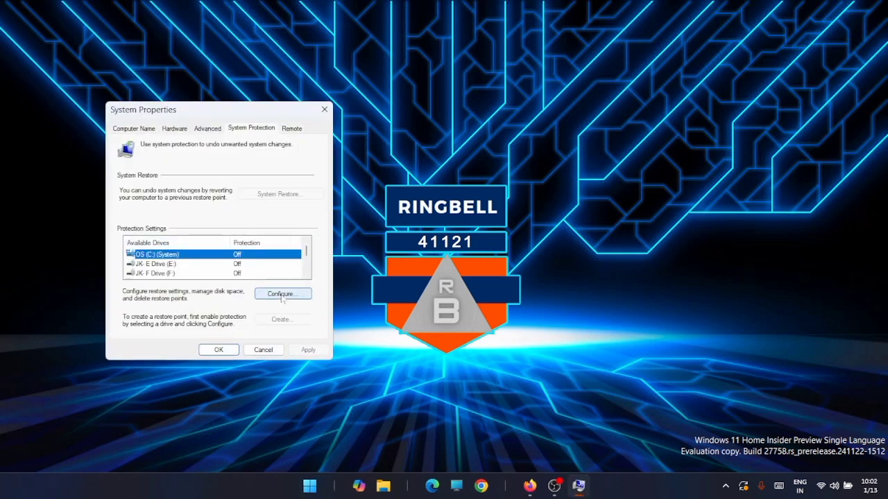
pyautogui.click(282, 295)
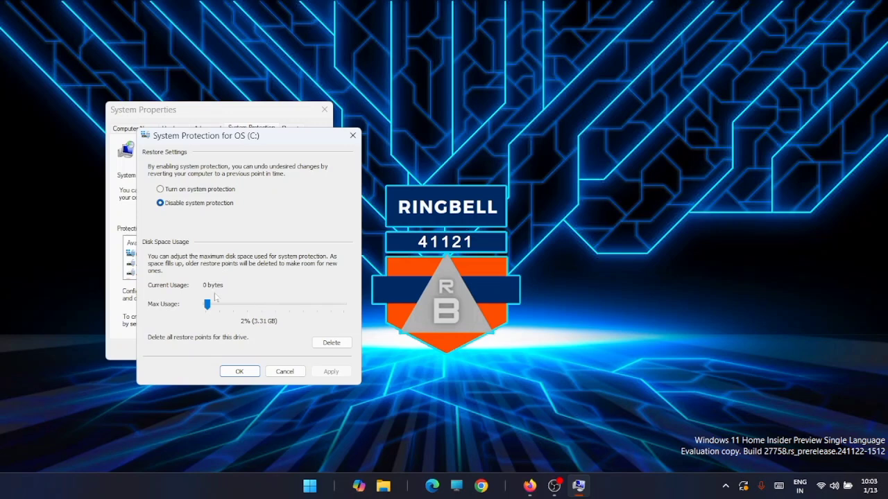
# Delete all restore points for the C: drive and confirm the deletion.
pyautogui.click(330, 344)
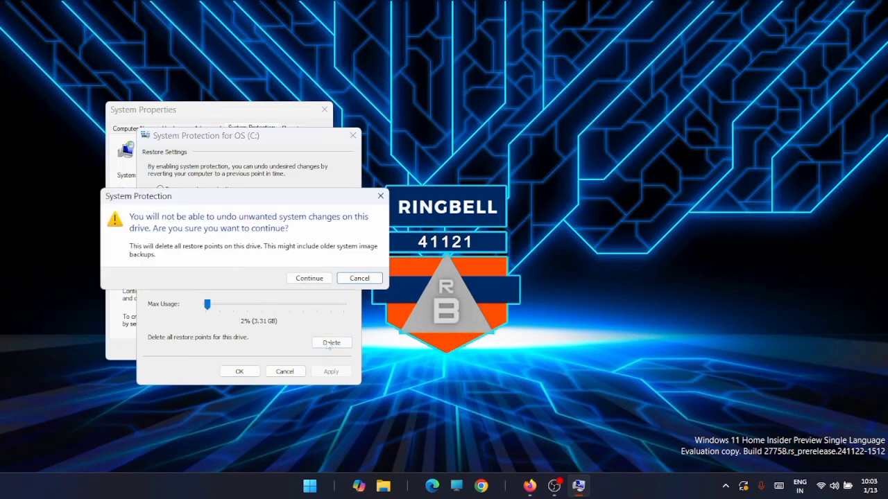
pyautogui.click(307, 277)
pyautogui.click(318, 261)
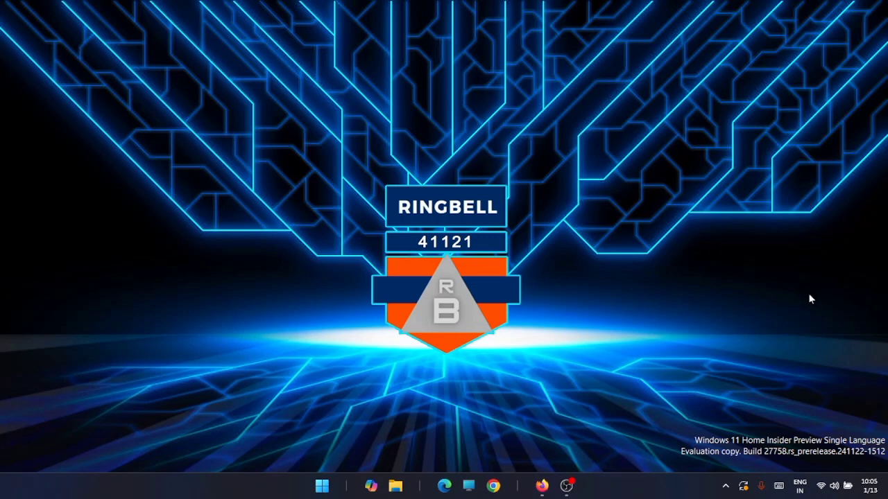
# Open This PC in File Explorer and bring up the Folder Options dialog.
pyautogui.click(471, 487)
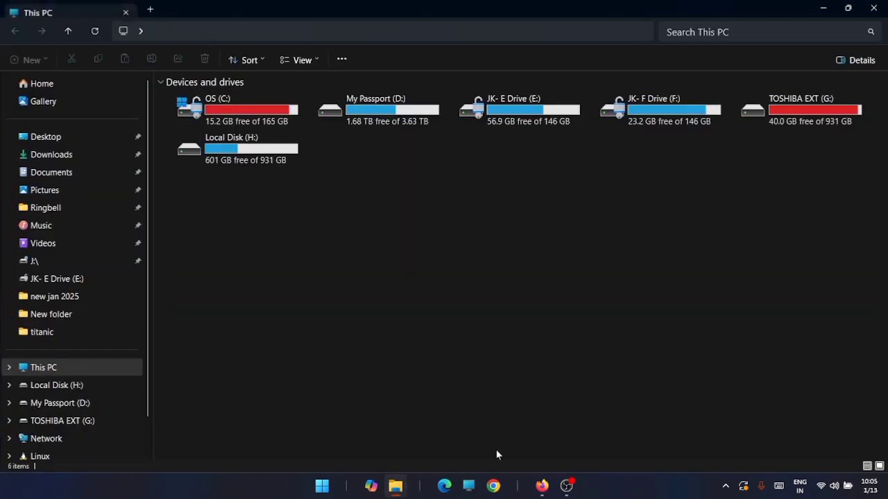
pyautogui.click(422, 272)
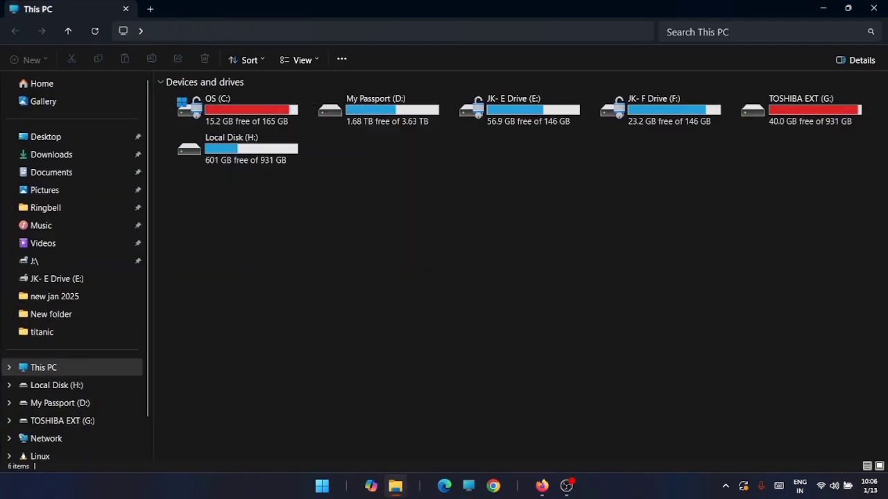
pyautogui.click(343, 60)
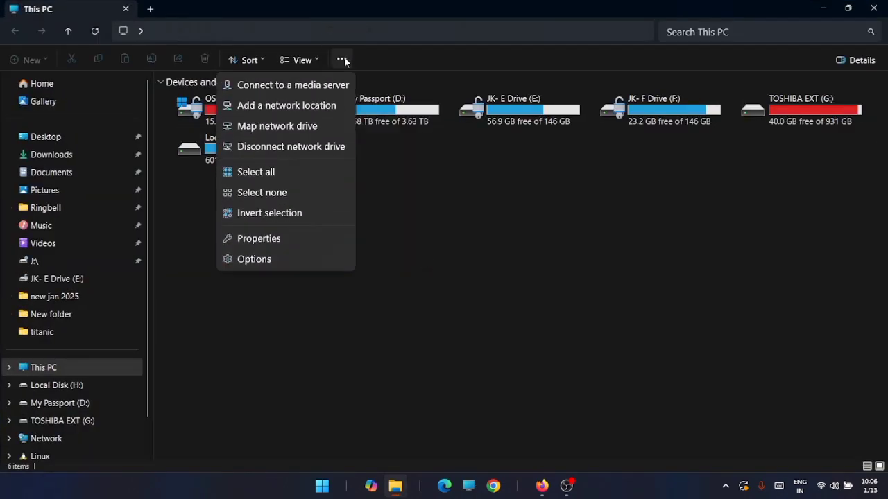
pyautogui.click(280, 259)
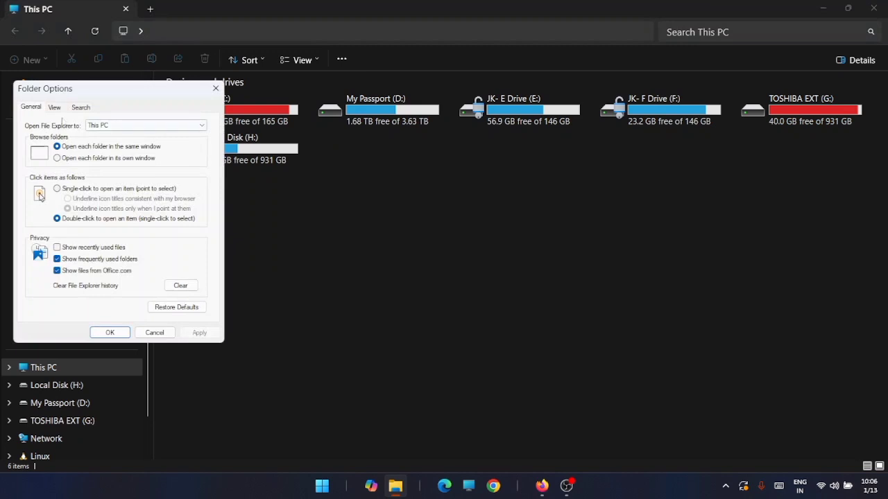
# Set the advanced folder view settings to show hidden files, folders, and drives, and apply the setting.
pyautogui.click(54, 108)
pyautogui.moveTo(125, 90); pyautogui.dragTo(337, 102)
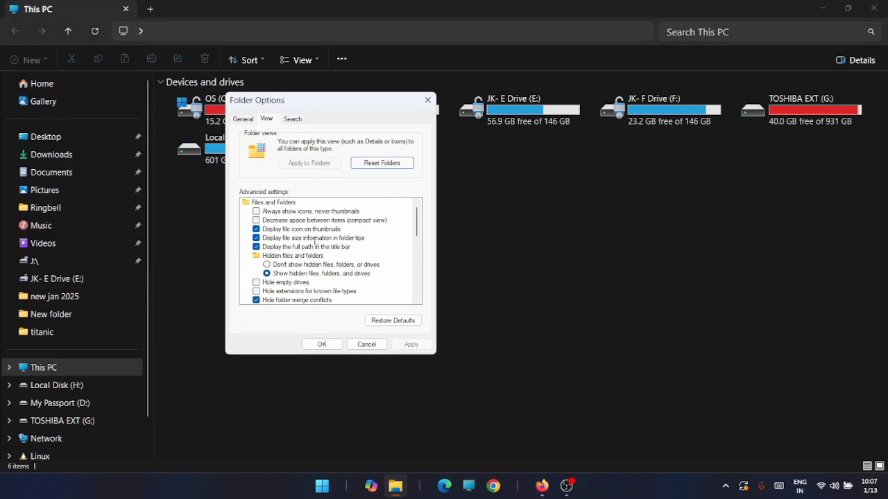
pyautogui.click(274, 265)
pyautogui.click(269, 274)
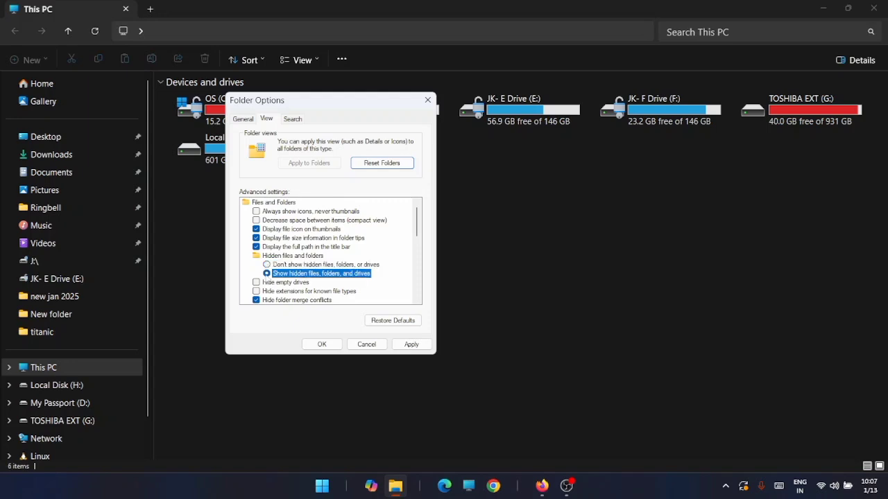
pyautogui.click(411, 345)
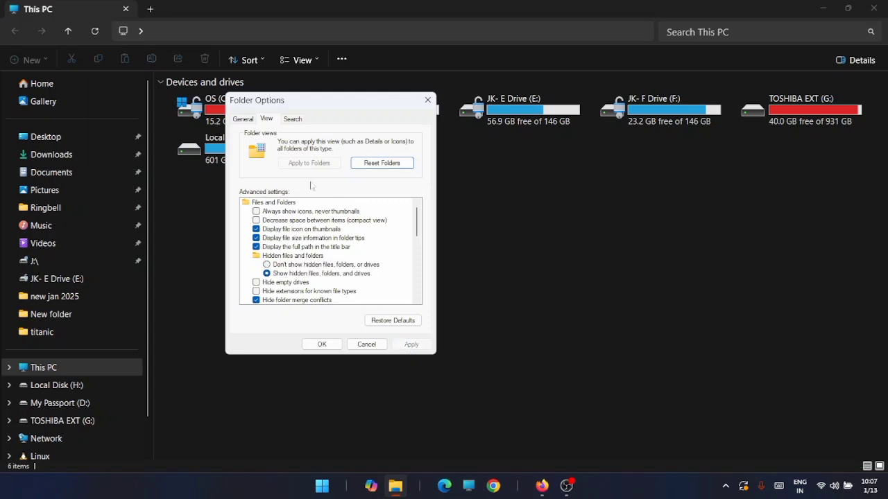
# Clear the File Explorer history in the general folder options and confirm the dialog.
pyautogui.click(247, 121)
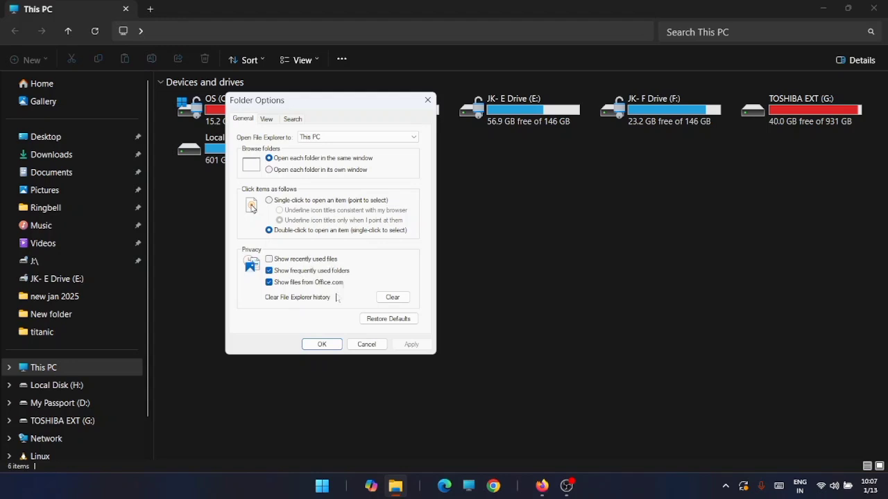
pyautogui.click(394, 302)
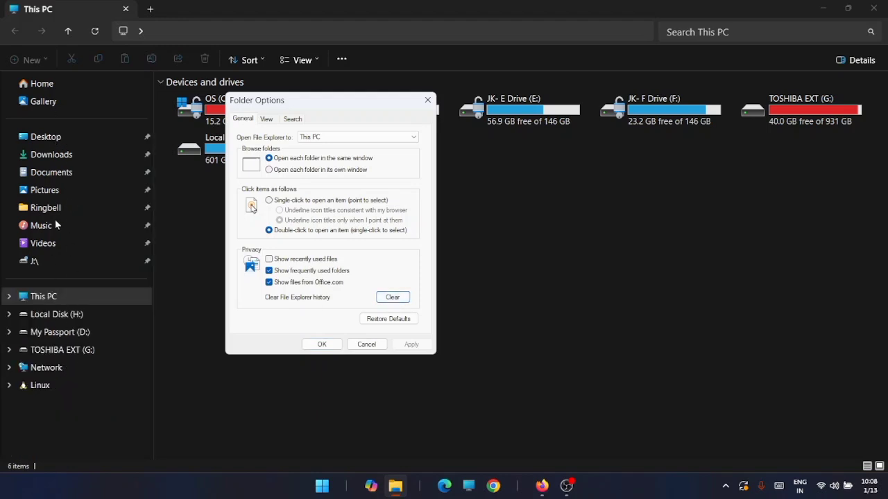
pyautogui.click(322, 345)
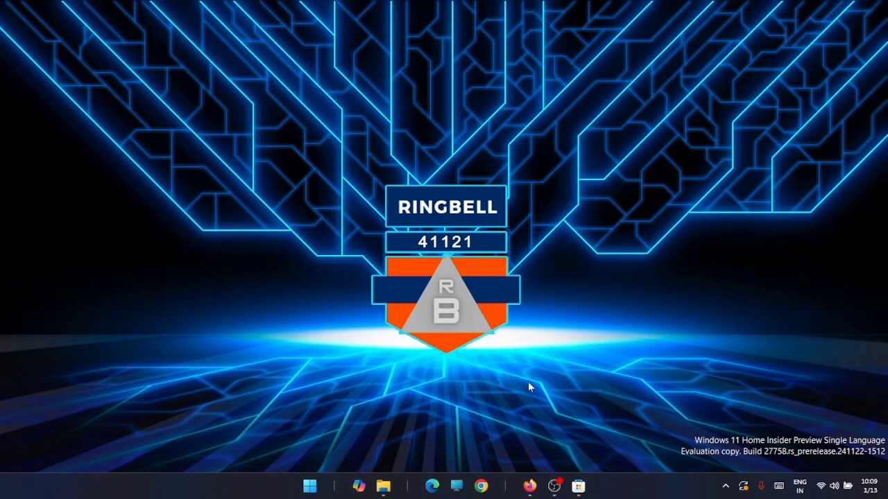
# Bring up the Microsoft Store window, then search for cmd and run Command Prompt as administrator.
pyautogui.click(581, 486)
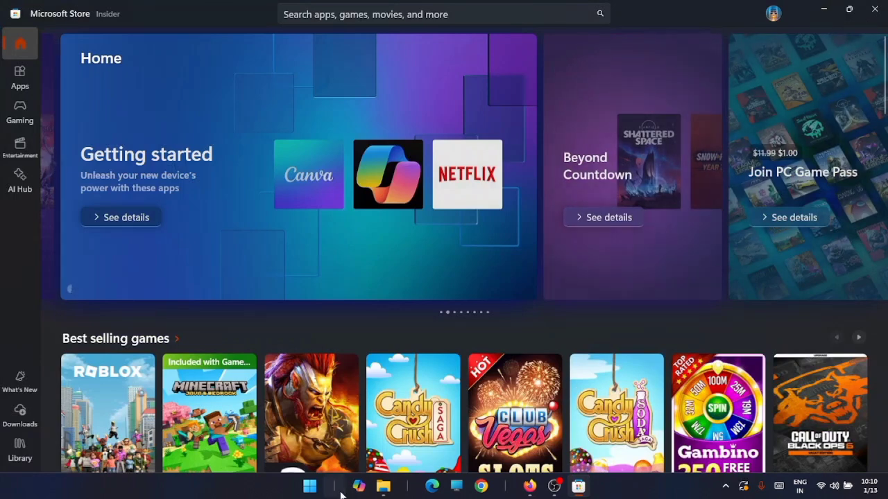
pyautogui.click(309, 487)
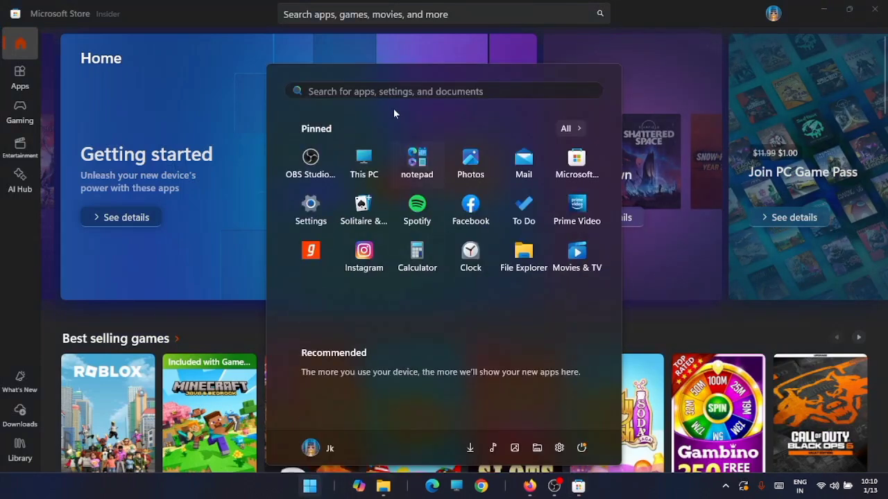
pyautogui.click(382, 90)
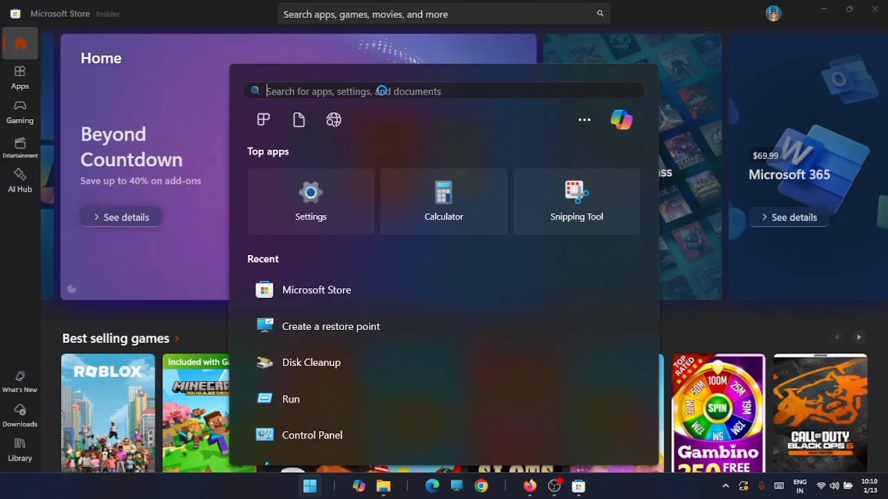
pyautogui.write('c')
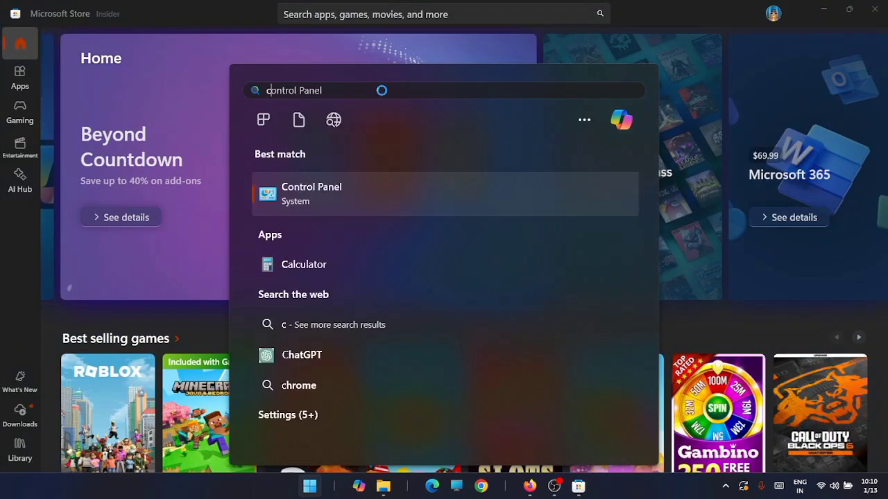
pyautogui.press('BackSpace')
pyautogui.write('cmd')
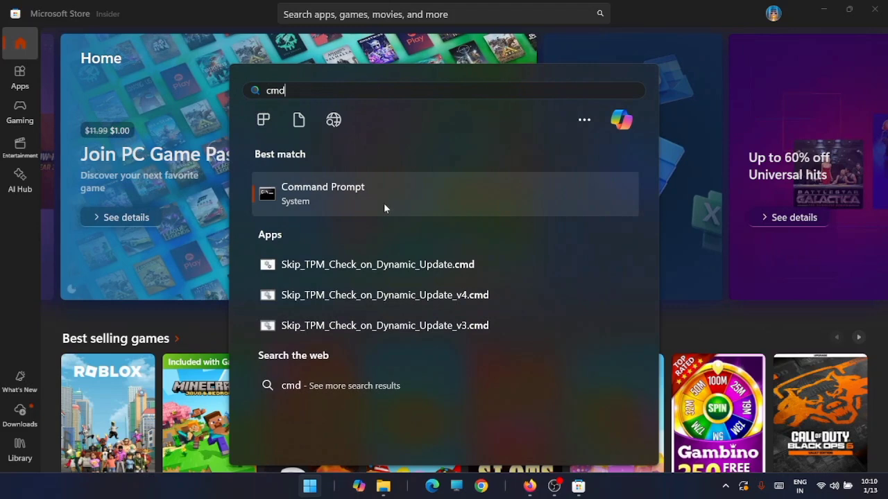
pyautogui.rightClick(383, 208)
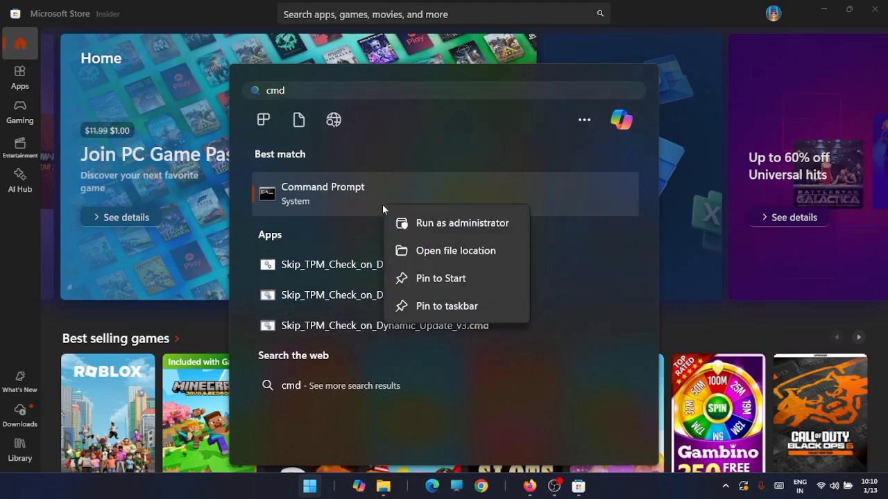
pyautogui.click(439, 226)
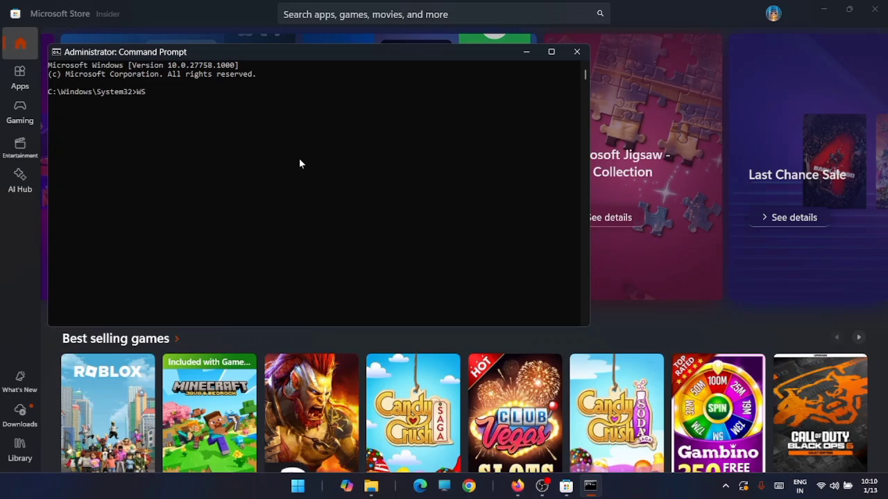
# Run WSReset.exe in the elevated Command Prompt to reset the Microsoft Store cache.
pyautogui.write('WSRese')
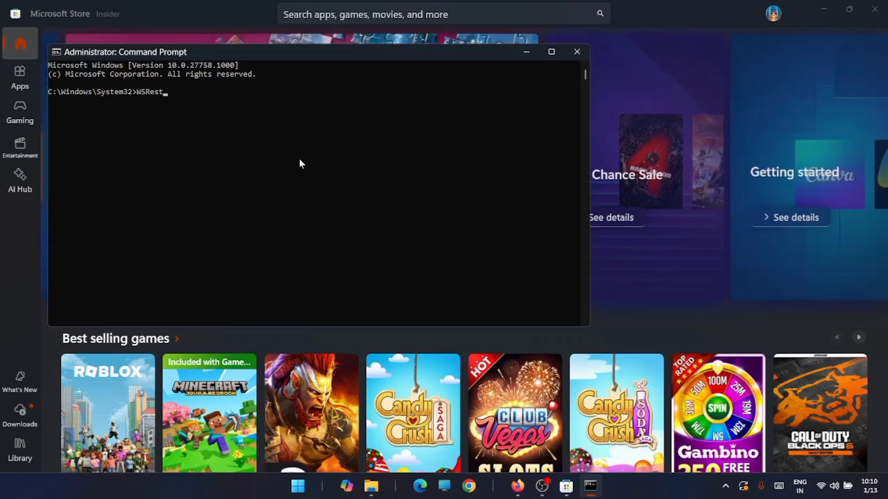
pyautogui.write('t.ex')
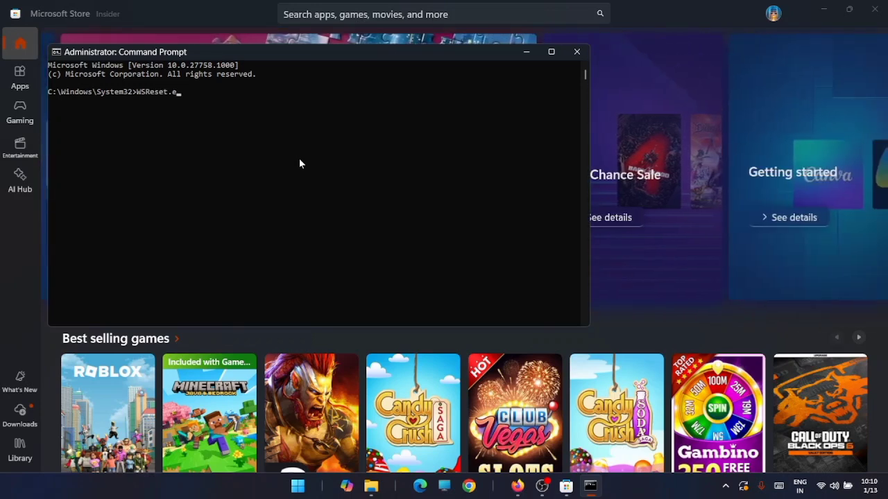
pyautogui.write('e')
pyautogui.press('Return')
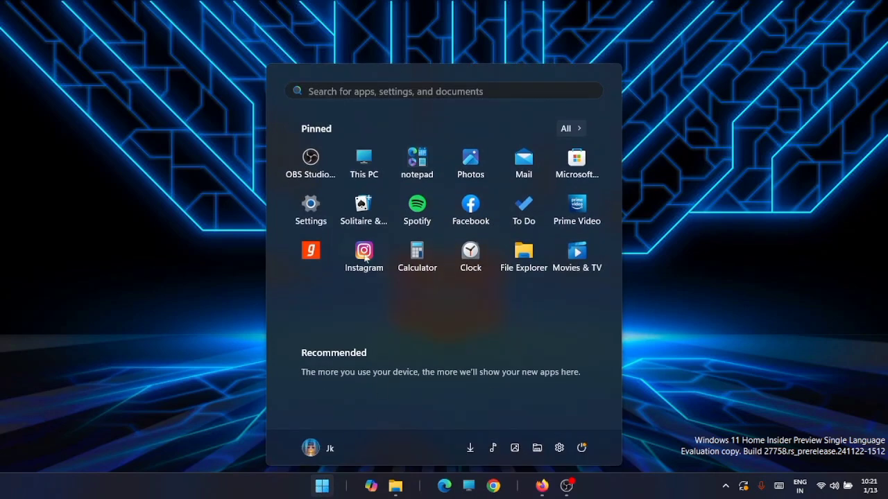
# Find the location privacy settings in Windows Settings and clear the device's location history.
pyautogui.click(298, 224)
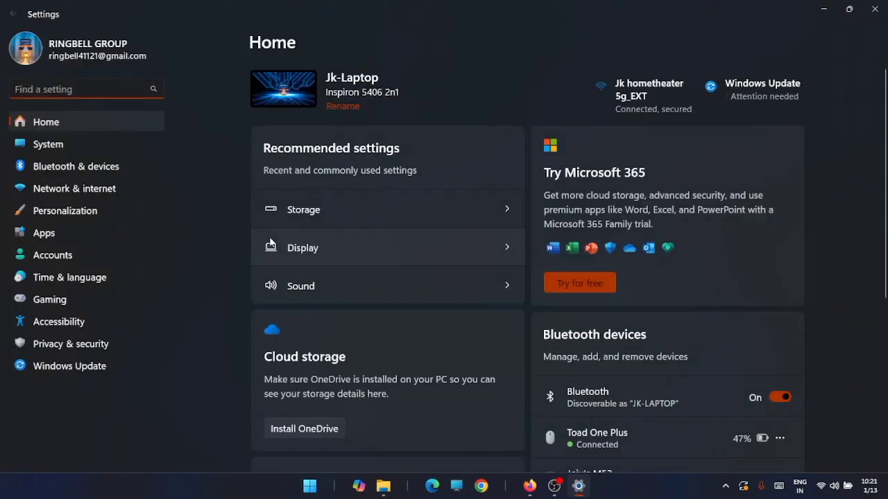
pyautogui.write('loca')
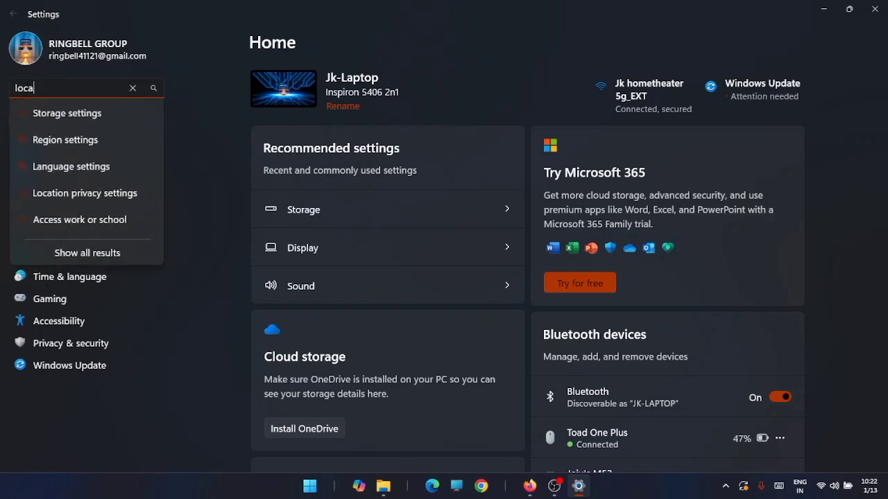
pyautogui.click(90, 197)
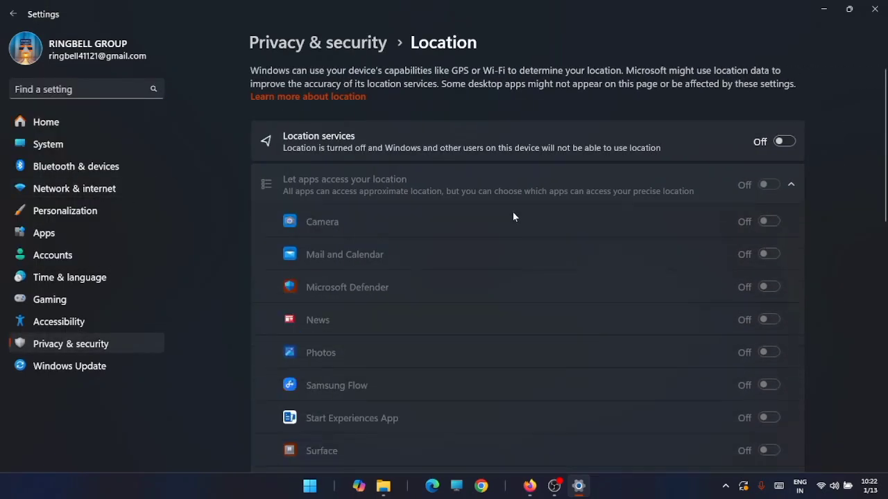
pyautogui.scroll(-10, 513, 216)
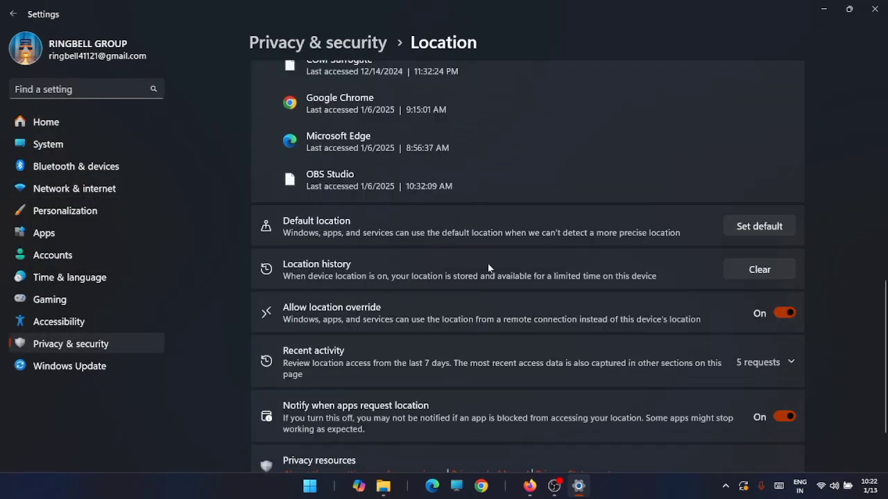
pyautogui.click(767, 275)
pyautogui.scroll(2, 793, 264)
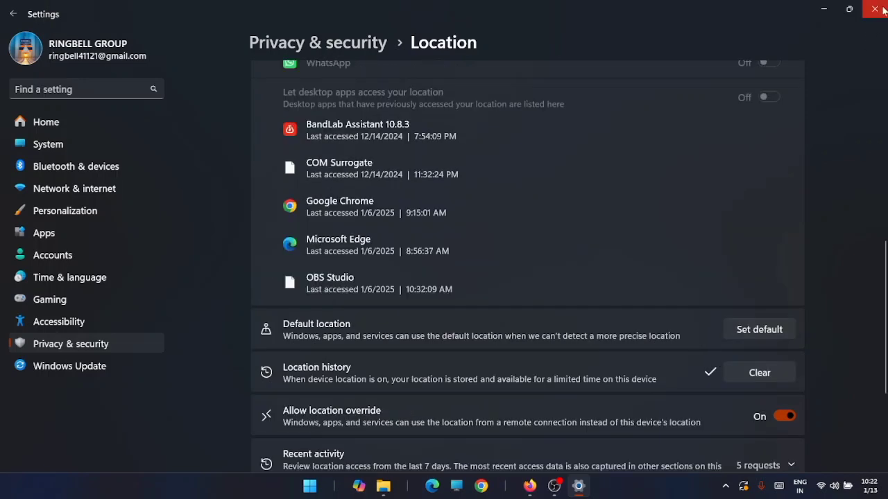